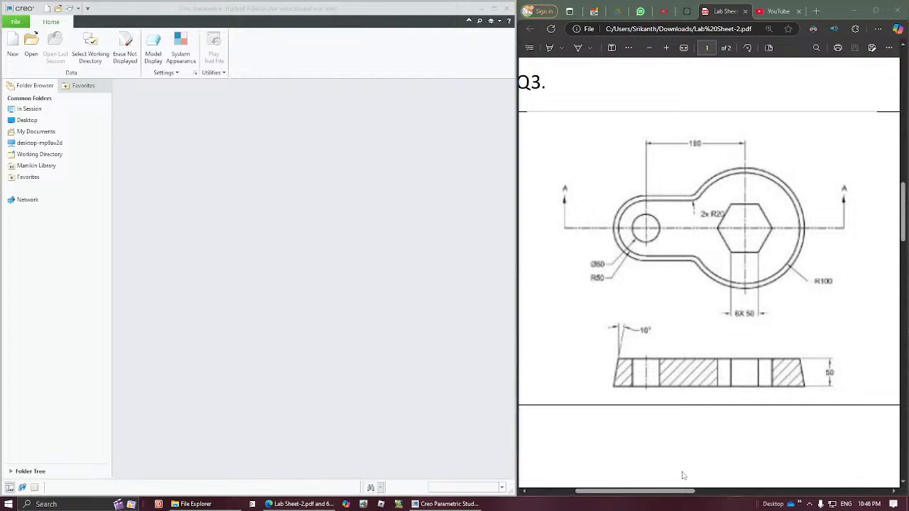
click(678, 497)
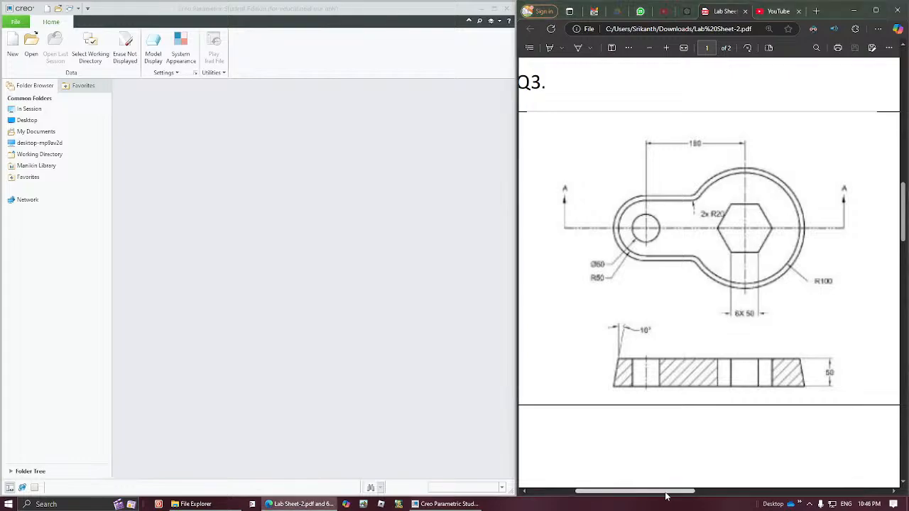
mouse_move(666, 496)
mouse_down()
mouse_move(813, 495)
mouse_move(671, 490)
mouse_up()
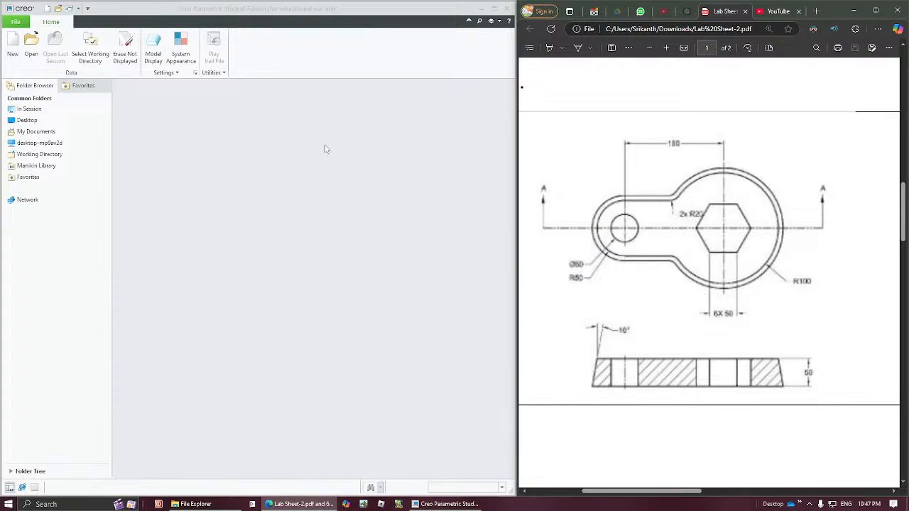
- Set the working directory to the folder carrying the owner's name on the Desktop
click(91, 55)
click(316, 201)
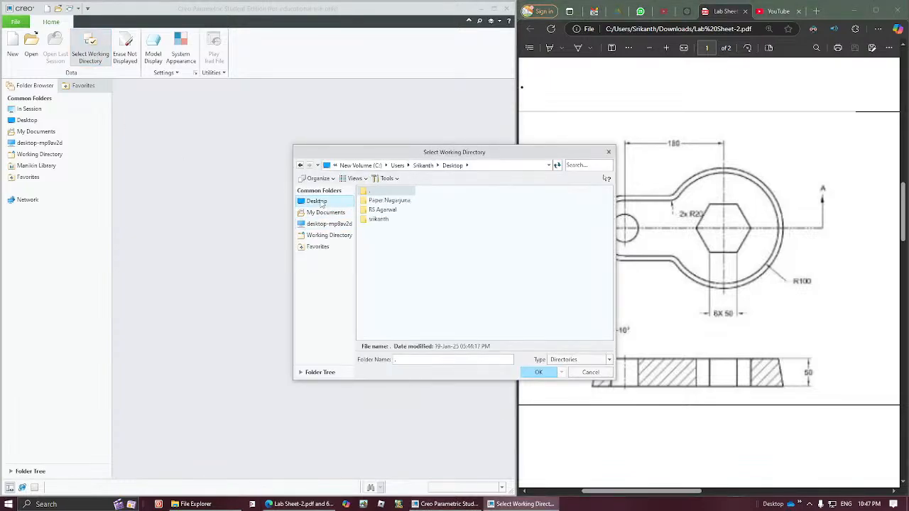
double_click(376, 219)
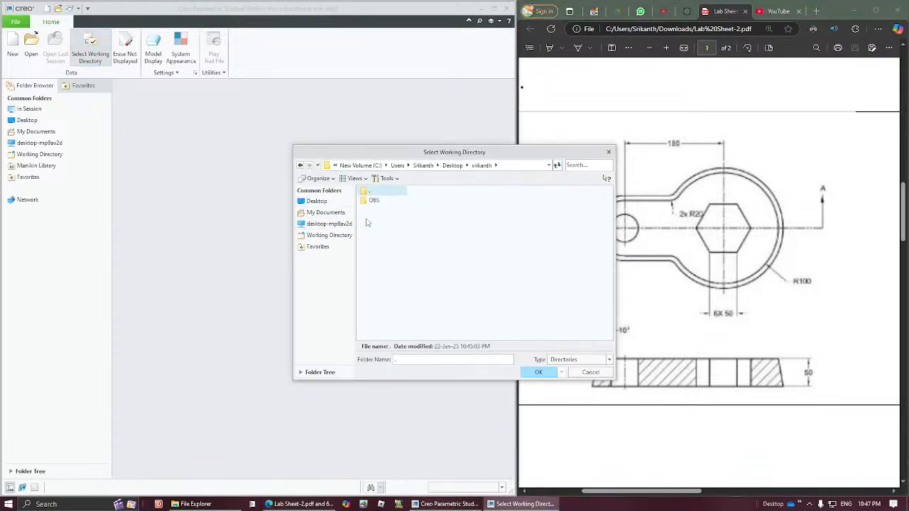
click(538, 372)
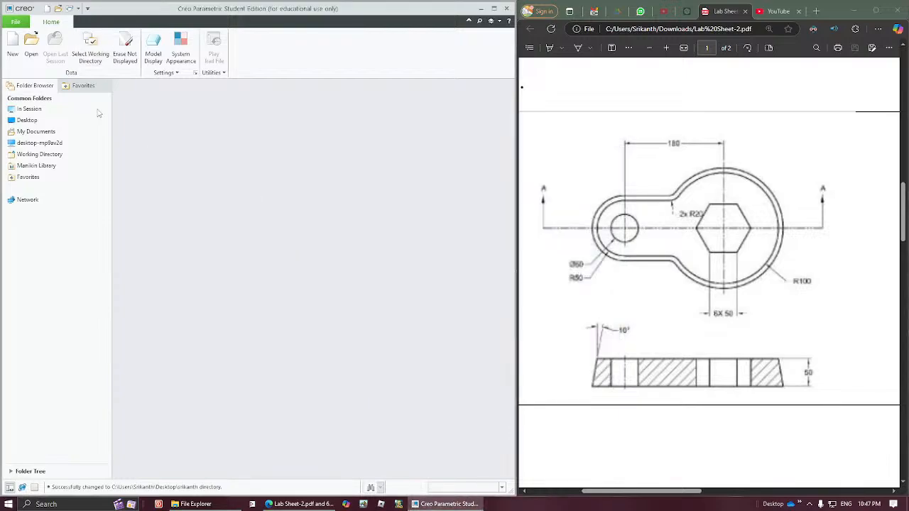
- Create a new solid part named Q3 using the default template
click(13, 44)
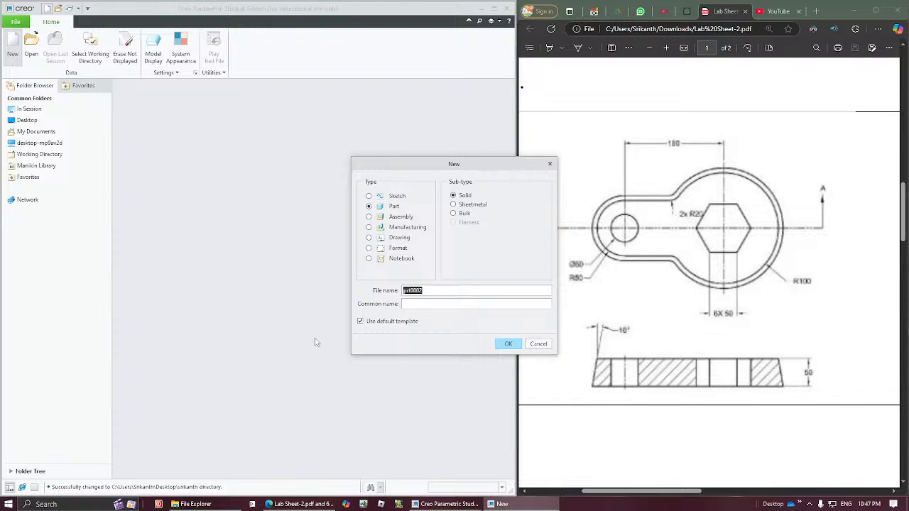
key(Tab)
text(ywa)
double_click(411, 304)
key(BackSpace)
double_click(413, 291)
text(q3)
click(505, 345)
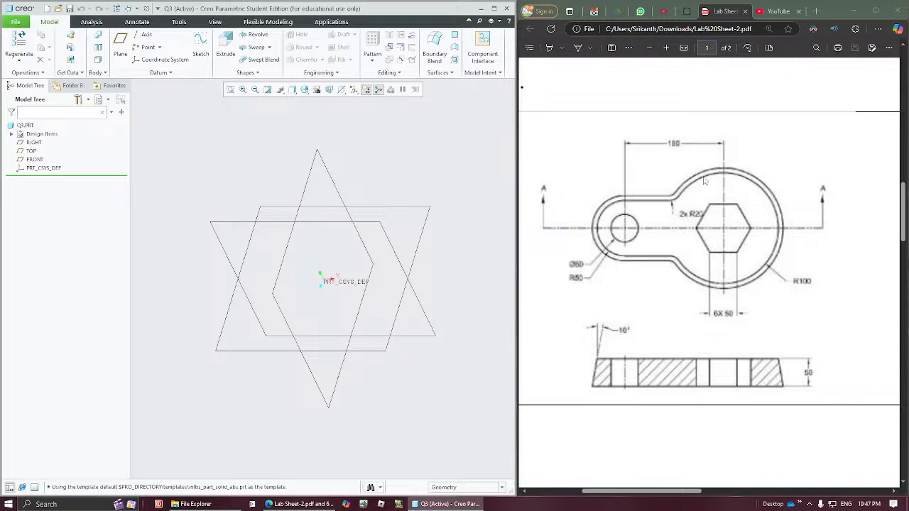
- Start an Extrude sketch on the TOP datum plane and orient the sketch parallel to the screen
click(410, 212)
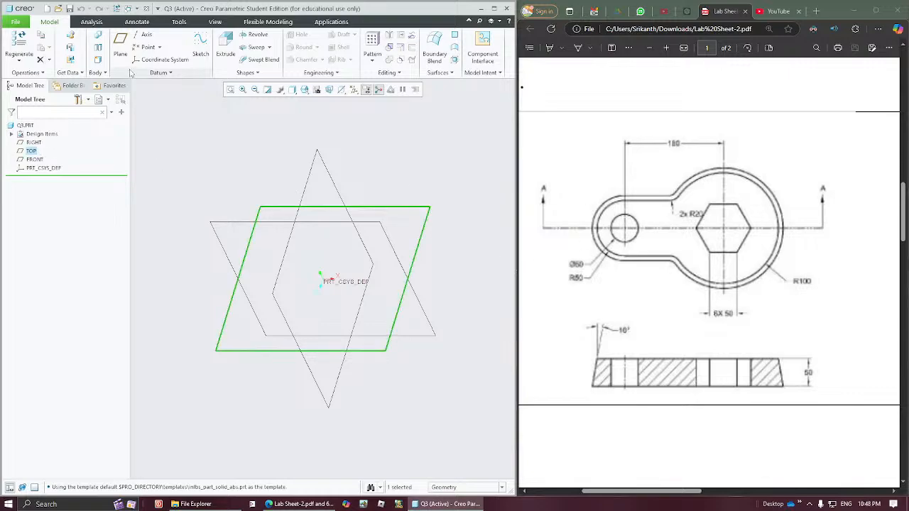
click(224, 42)
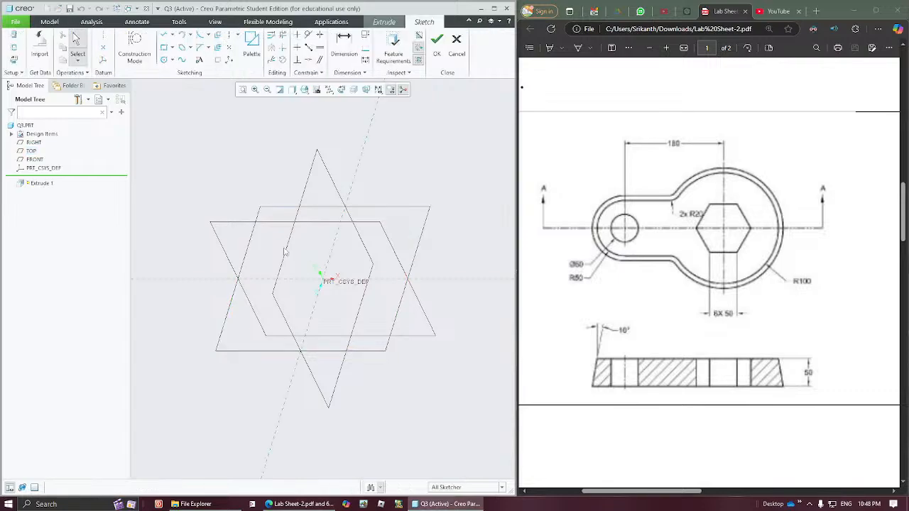
click(342, 90)
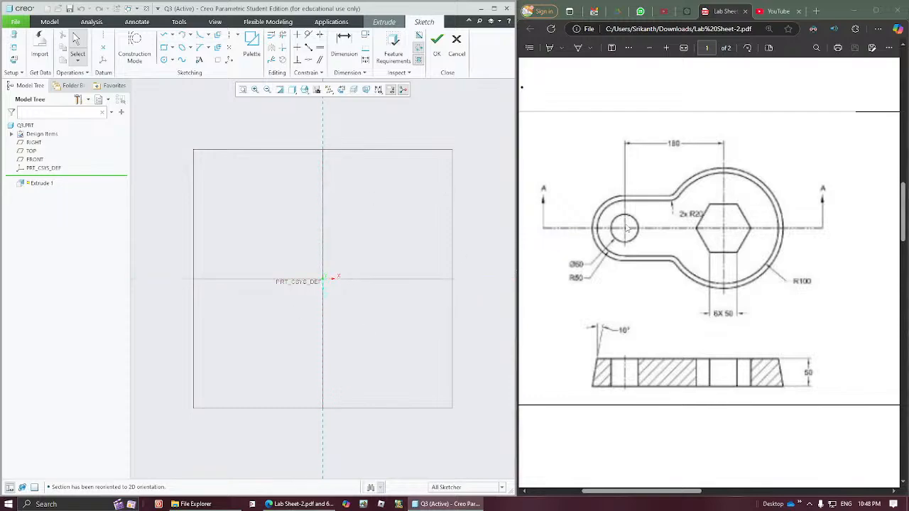
- Sketch a circle about 153 in diameter centred on the coordinate system origin
click(164, 59)
click(322, 281)
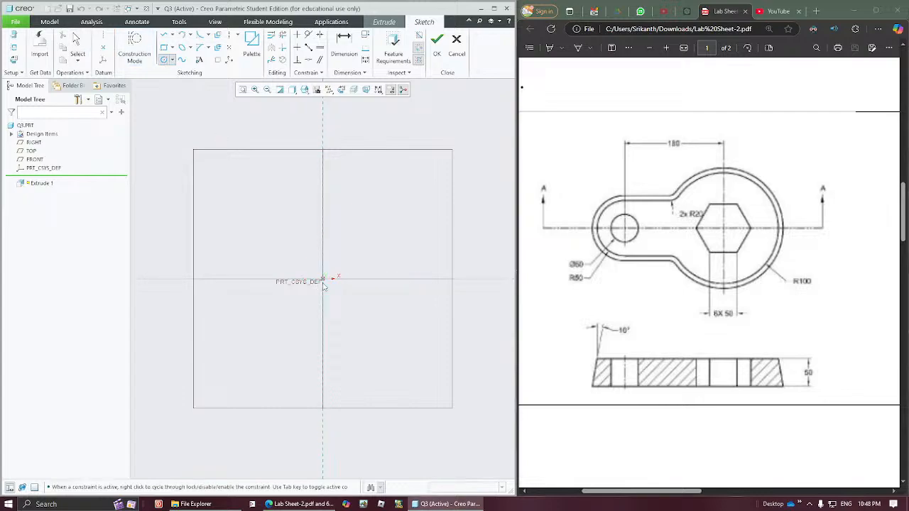
click(291, 305)
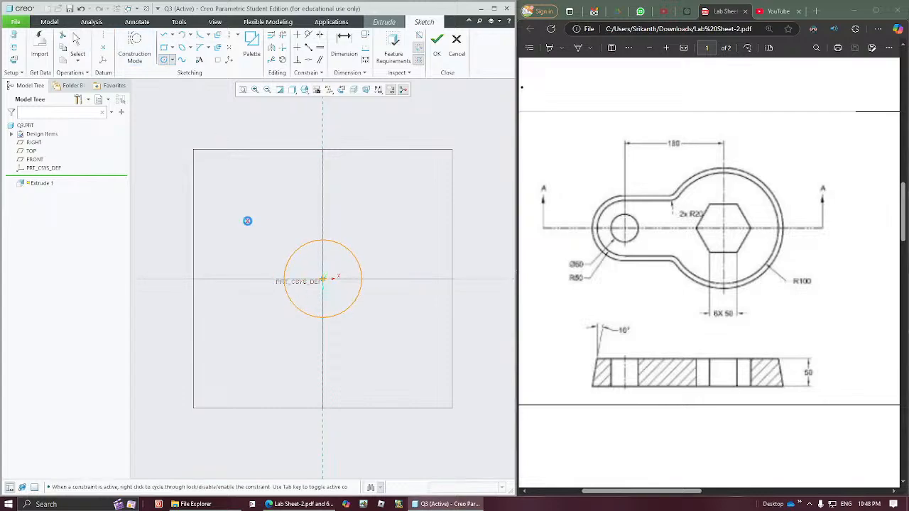
middle_click(248, 218)
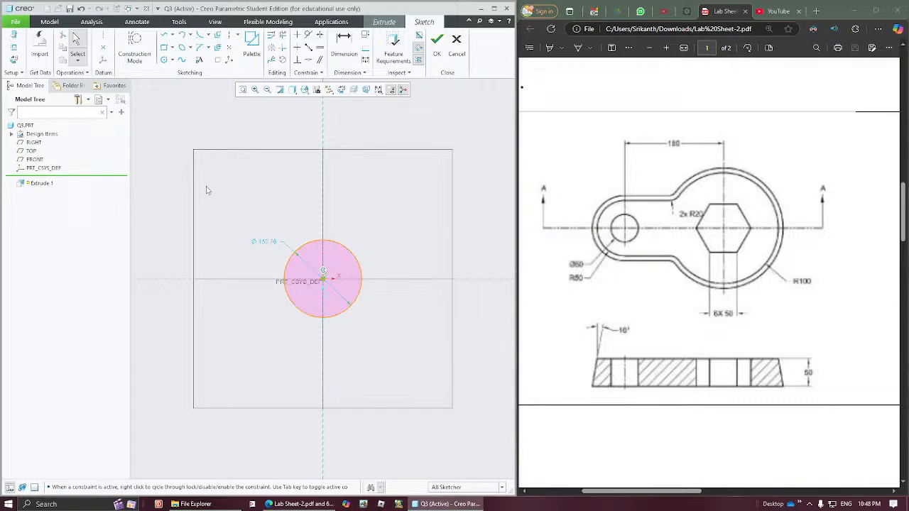
- Look through the polygons, profiles and shapes in the Sketcher Palette for a suitable ready-made outline
click(173, 60)
click(173, 61)
click(252, 47)
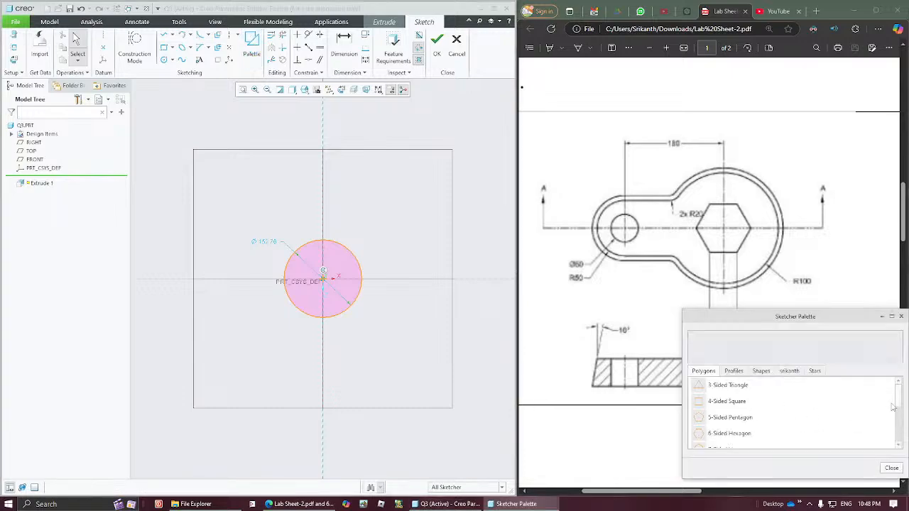
drag(897, 398, 901, 429)
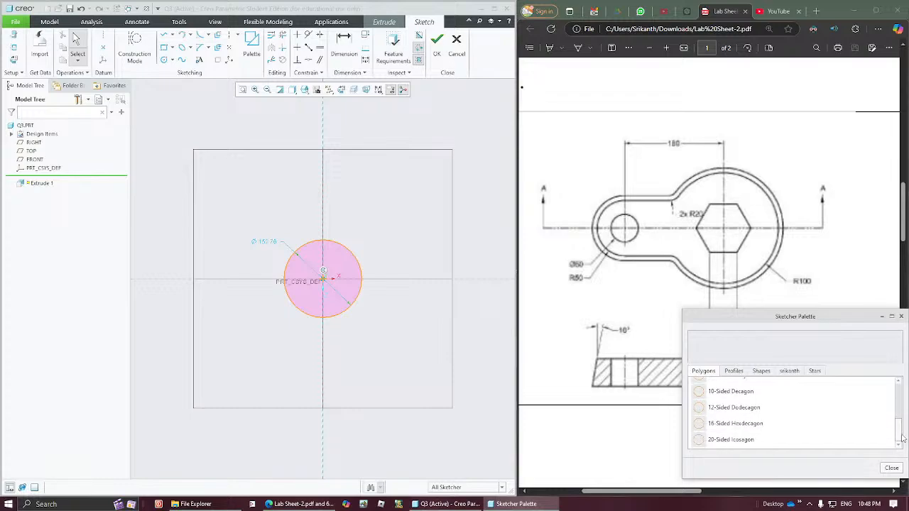
click(738, 372)
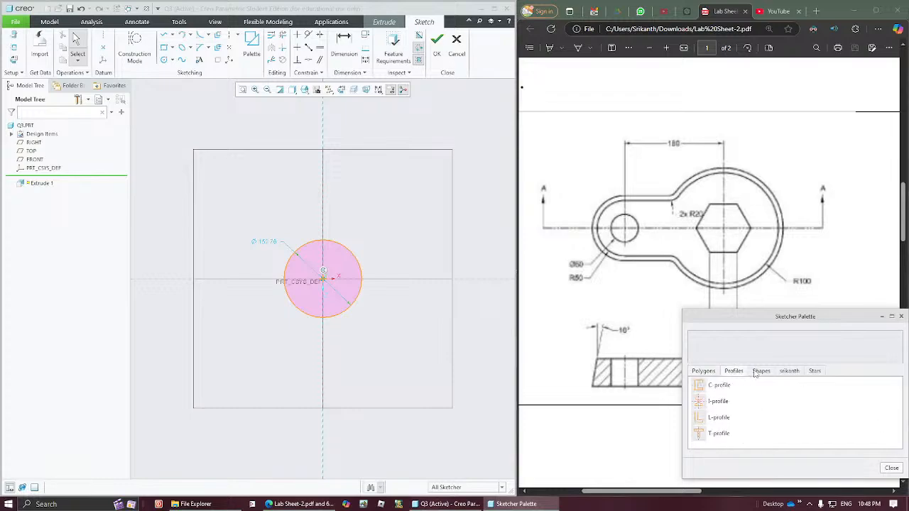
click(756, 372)
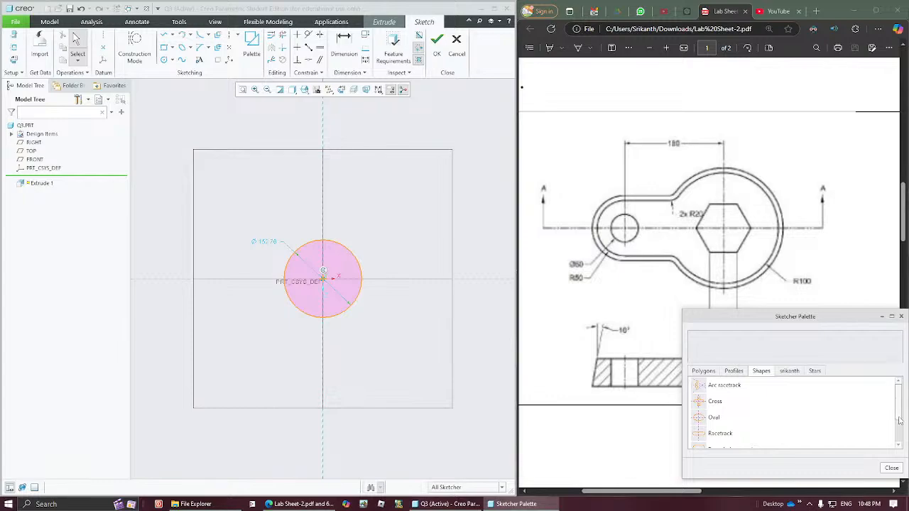
drag(900, 421, 900, 436)
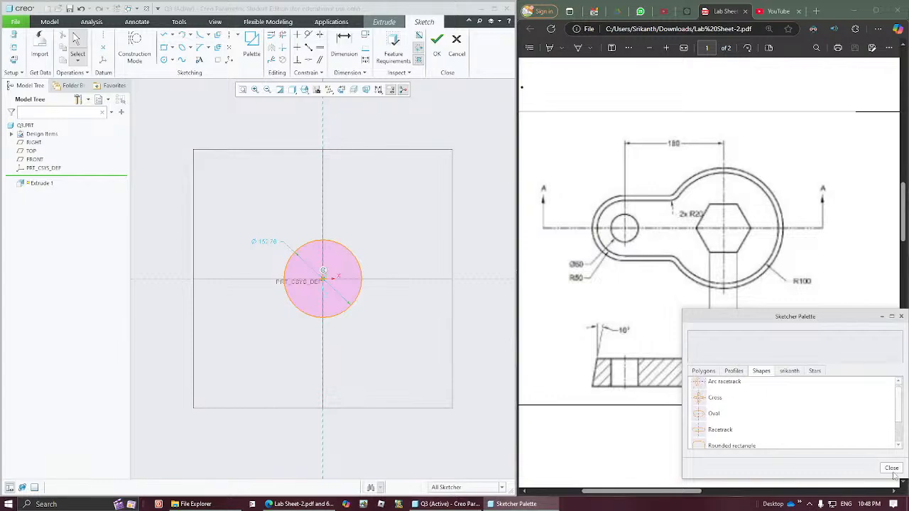
click(892, 470)
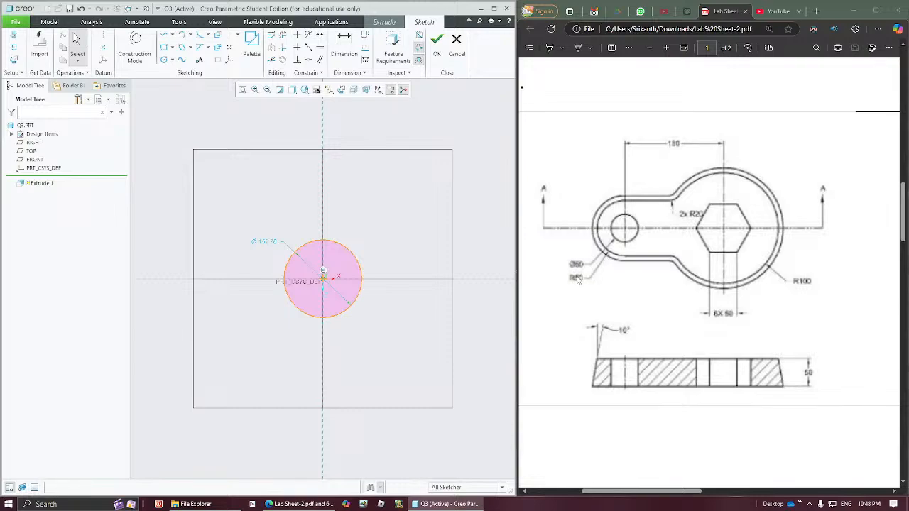
- Trim away the right half of the circle and set the remaining arc's radius to 50
click(283, 34)
mouse_move(378, 202)
mouse_down()
mouse_move(344, 279)
mouse_move(334, 334)
mouse_up()
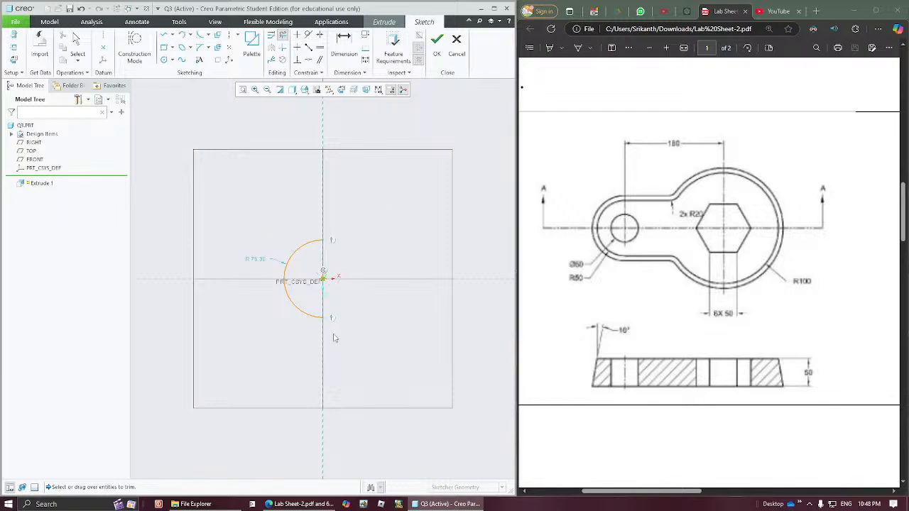
middle_click(396, 267)
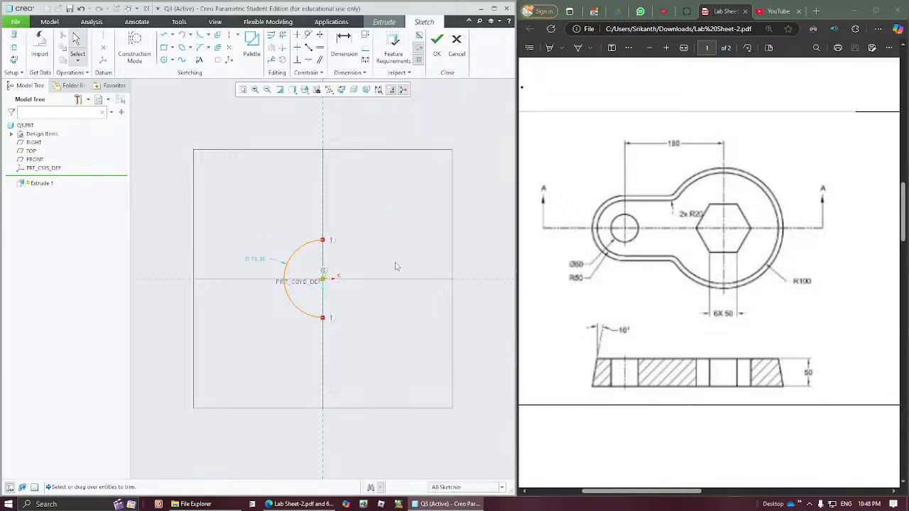
double_click(259, 262)
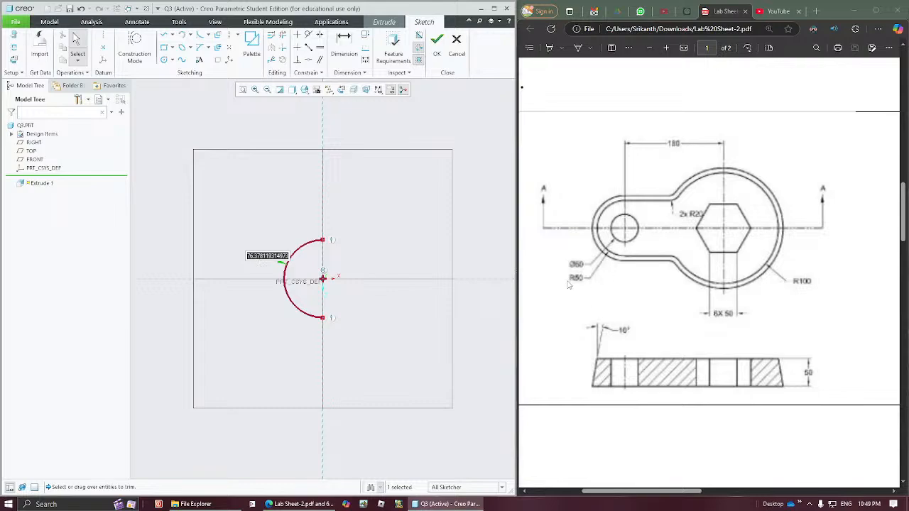
text(50)
key(Return)
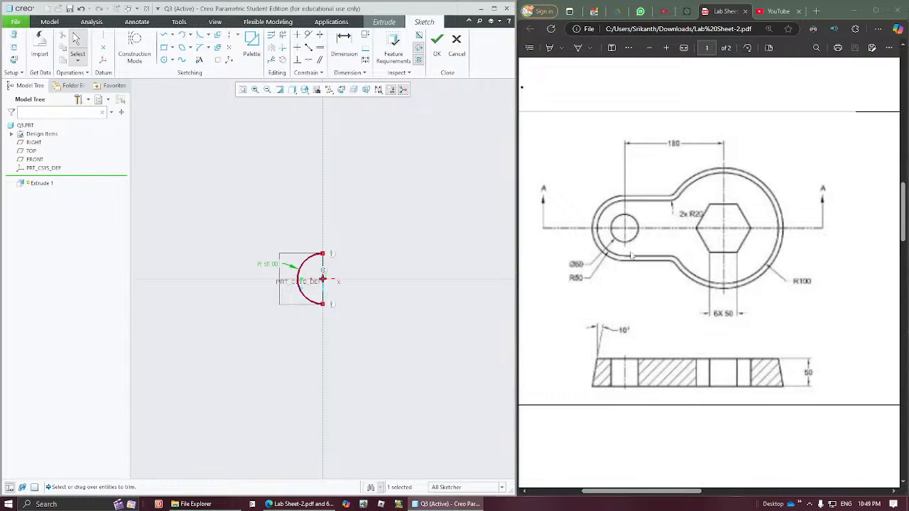
- Draw two equal horizontal lines about 114 long, extending right from the arc's upper and lower endpoints
click(416, 244)
mouse_move(396, 308)
shift+middle_down()
mouse_move(270, 302)
mouse_move(287, 307)
shift+middle_up()
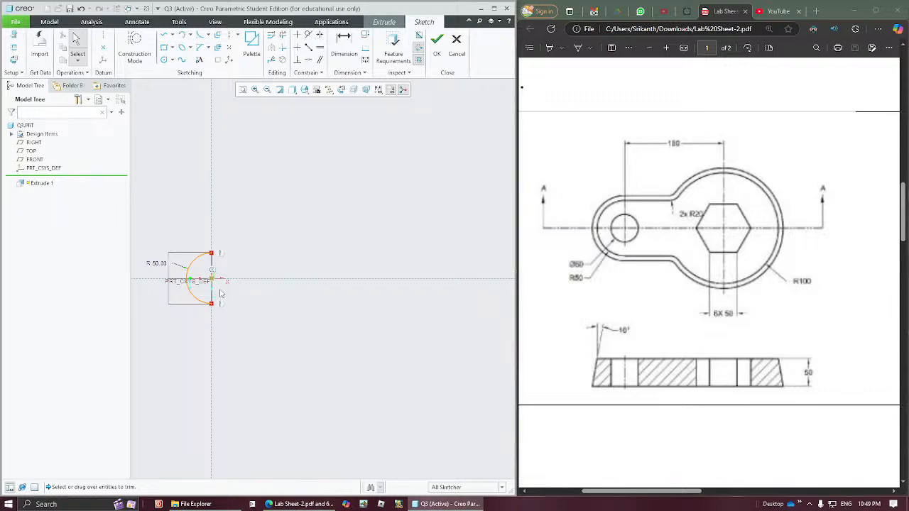
mouse_move(221, 298)
ctrl+middle_down()
mouse_move(222, 312)
mouse_move(222, 240)
mouse_move(203, 385)
mouse_move(202, 366)
mouse_move(222, 341)
ctrl+middle_up()
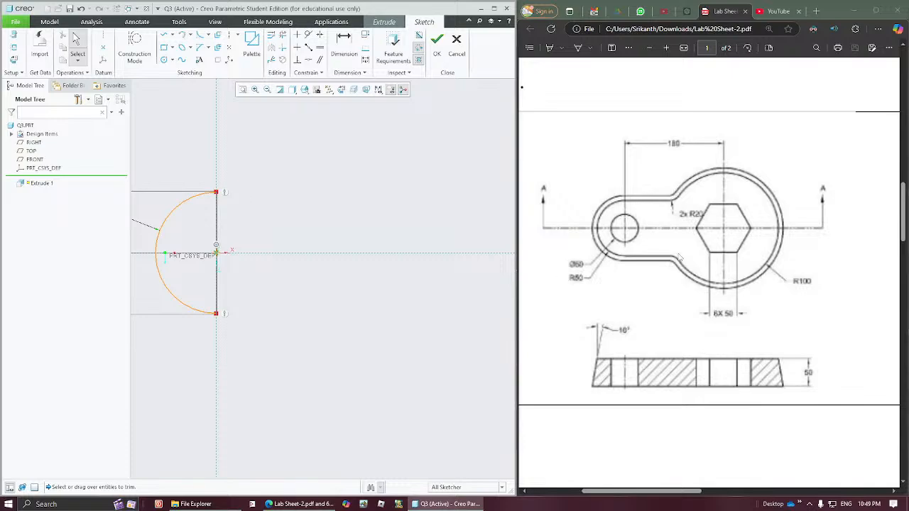
click(165, 34)
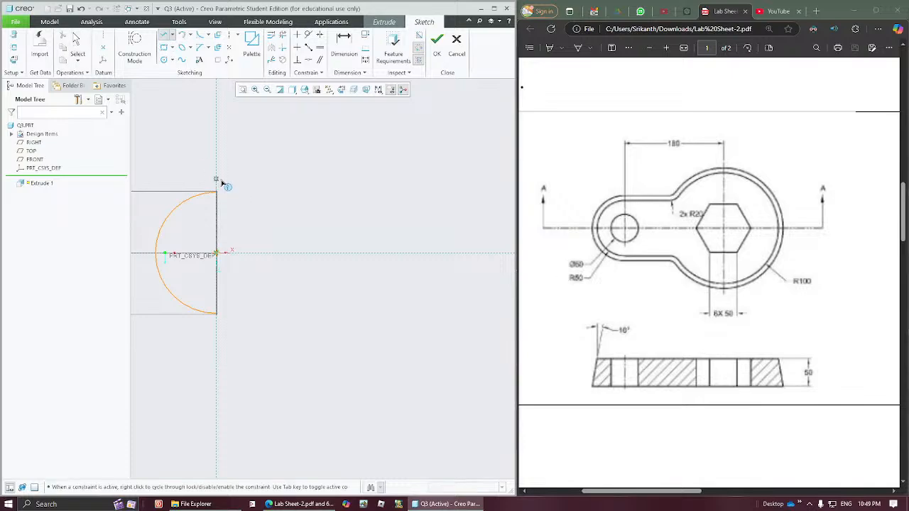
click(220, 195)
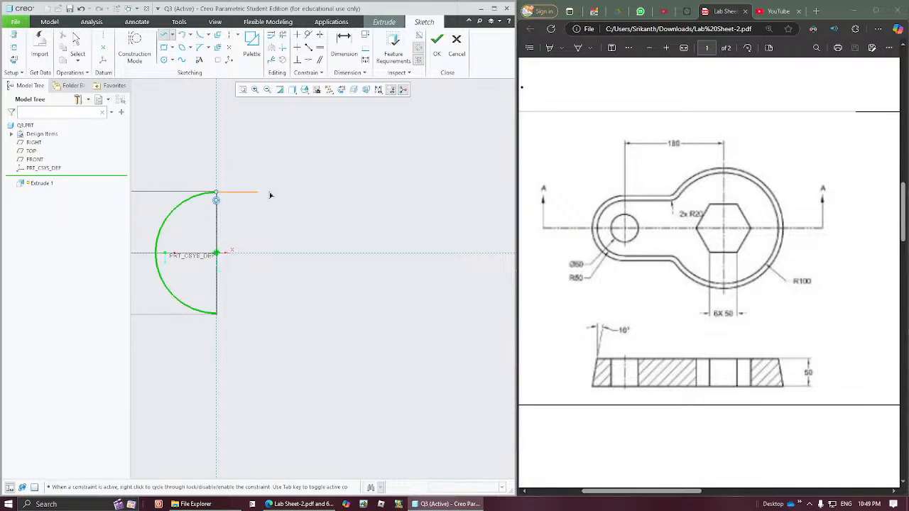
click(357, 199)
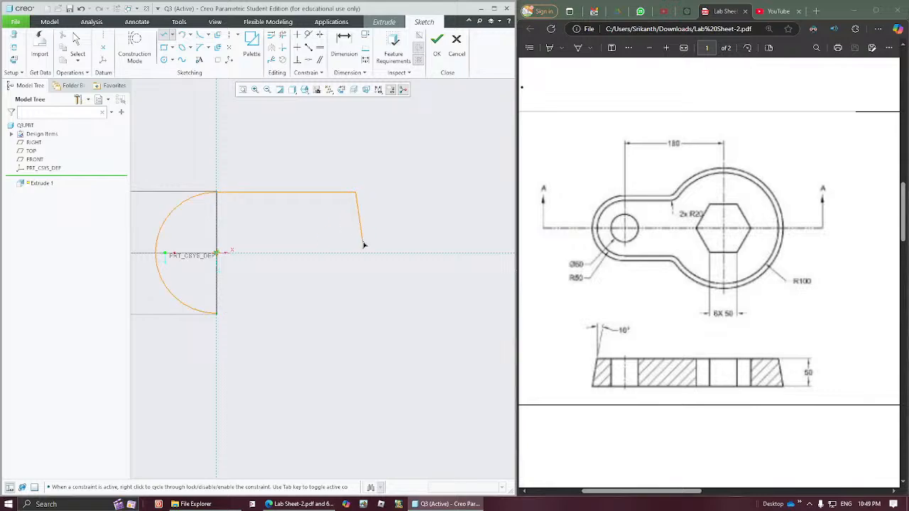
middle_click(361, 229)
click(218, 314)
click(356, 317)
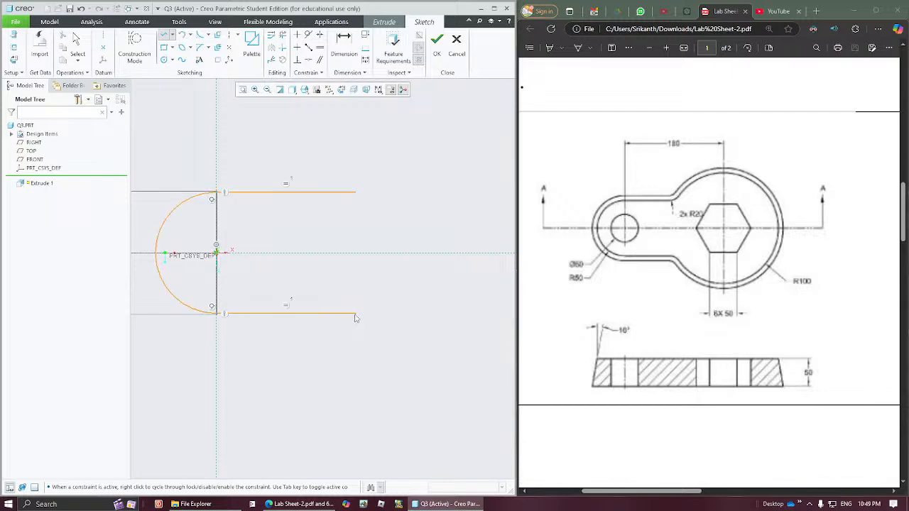
middle_click(386, 262)
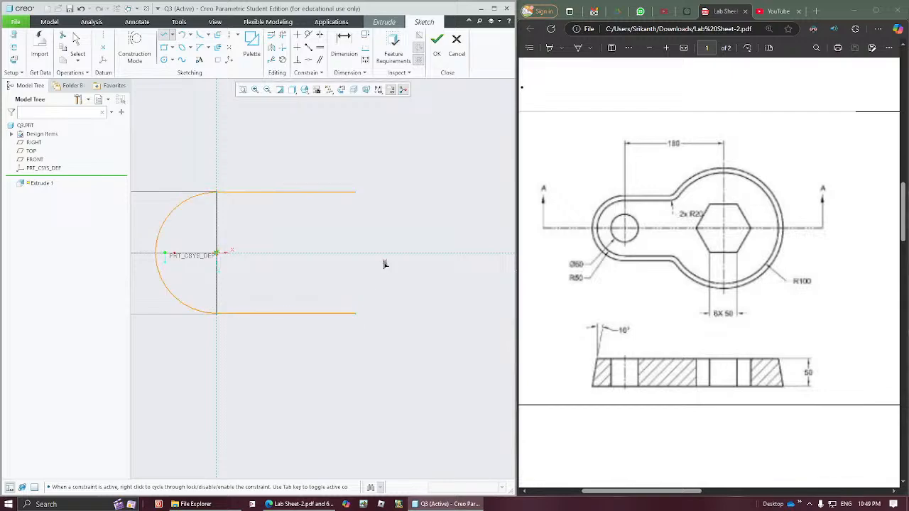
- Sketch a circle about 189 in diameter on the horizontal axis, centred about 185 right of the origin and crossing both lines
click(164, 59)
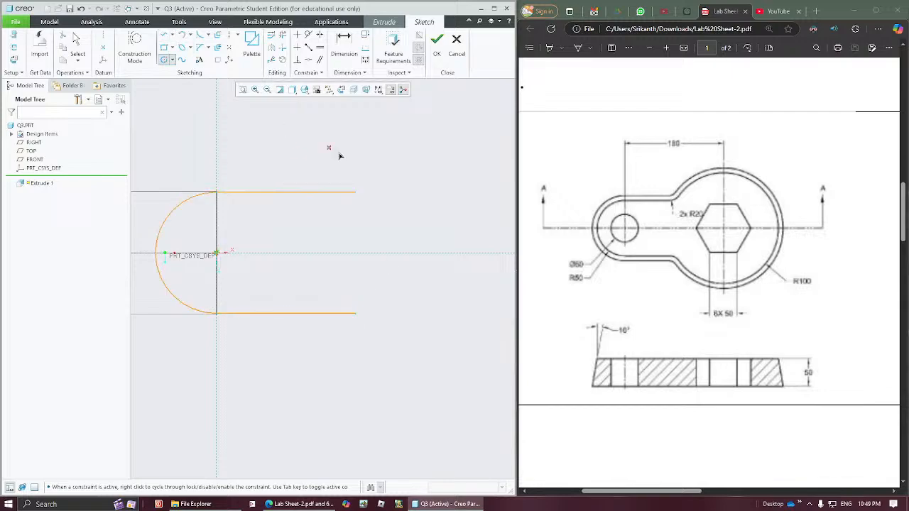
click(441, 252)
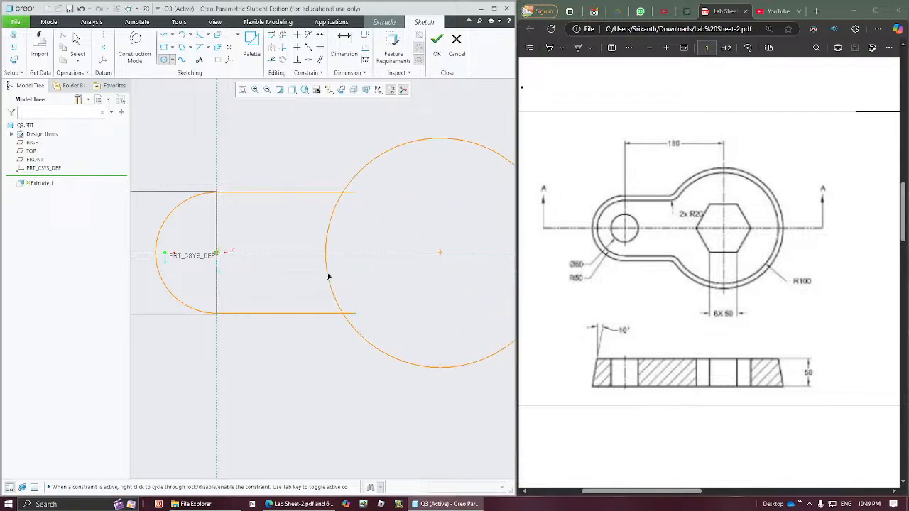
click(328, 276)
middle_click(394, 233)
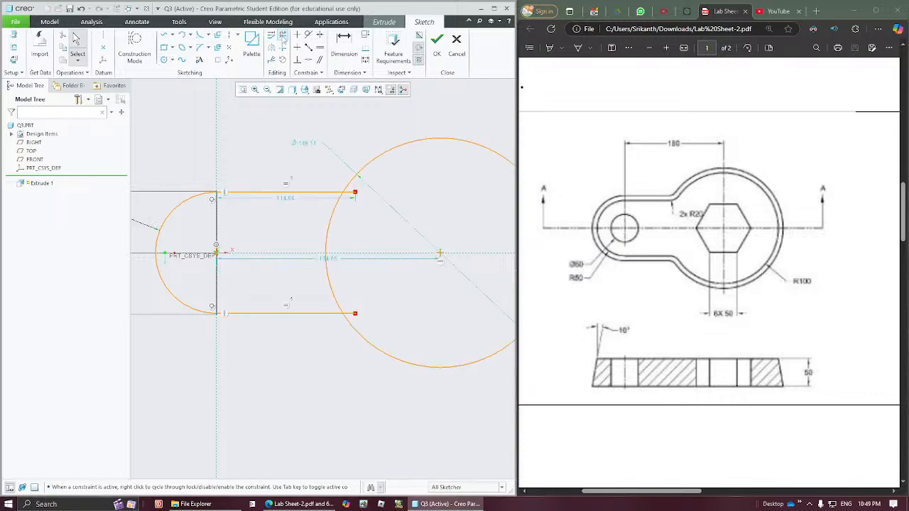
- Trim the line ends inside the large circle and its arc between the two lines to form one closed outline
click(283, 35)
mouse_move(359, 184)
mouse_down()
mouse_move(309, 243)
mouse_move(333, 298)
mouse_move(359, 323)
mouse_up()
middle_click(309, 229)
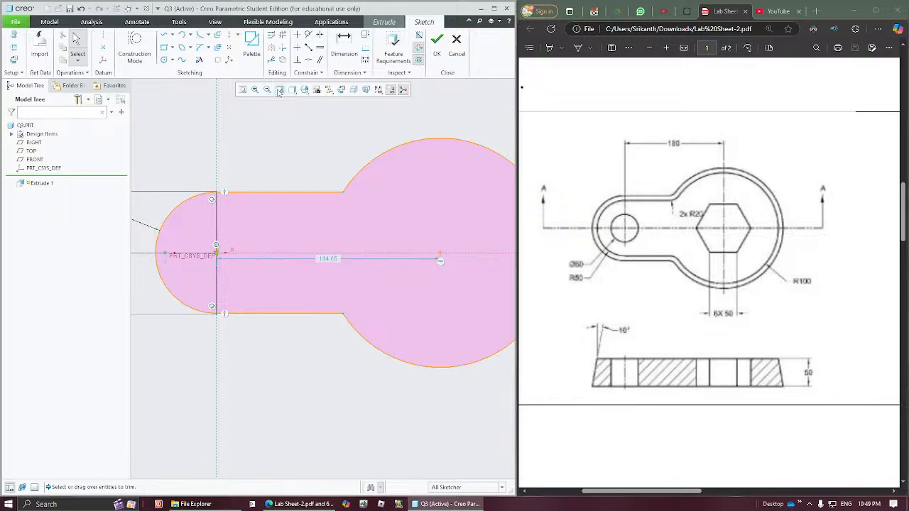
- Keep the small arc's radius at 50 and set the large arc's radius to 100
click(242, 89)
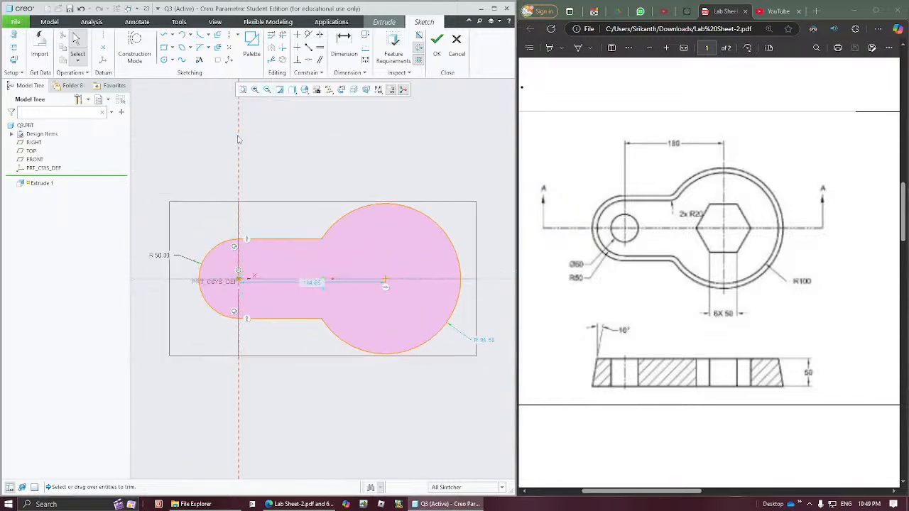
double_click(164, 258)
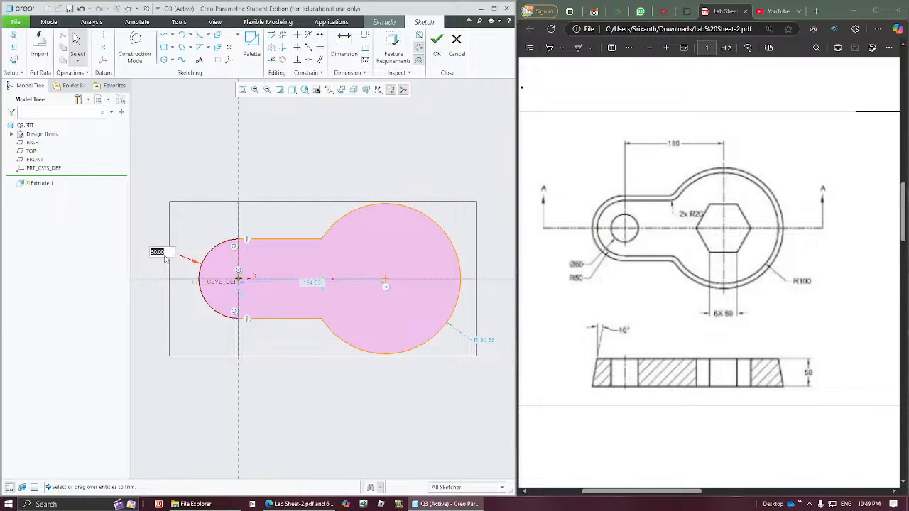
key(Return)
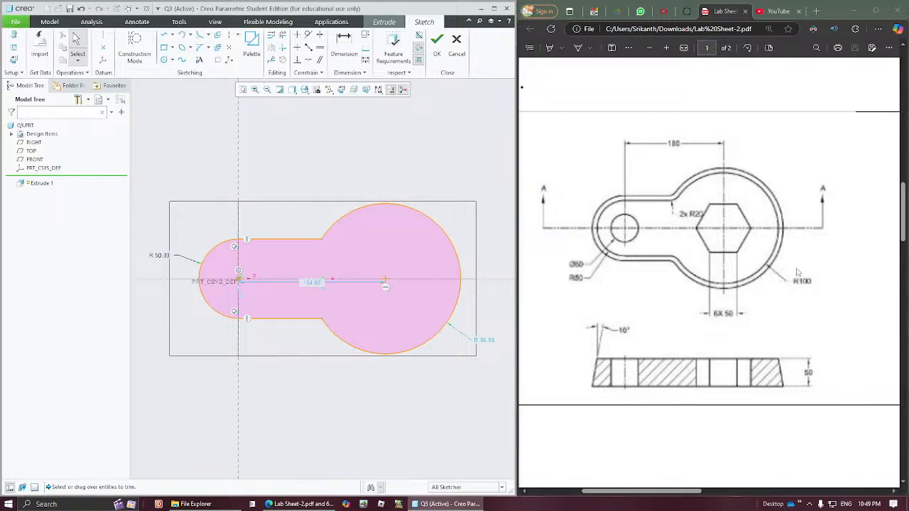
double_click(483, 340)
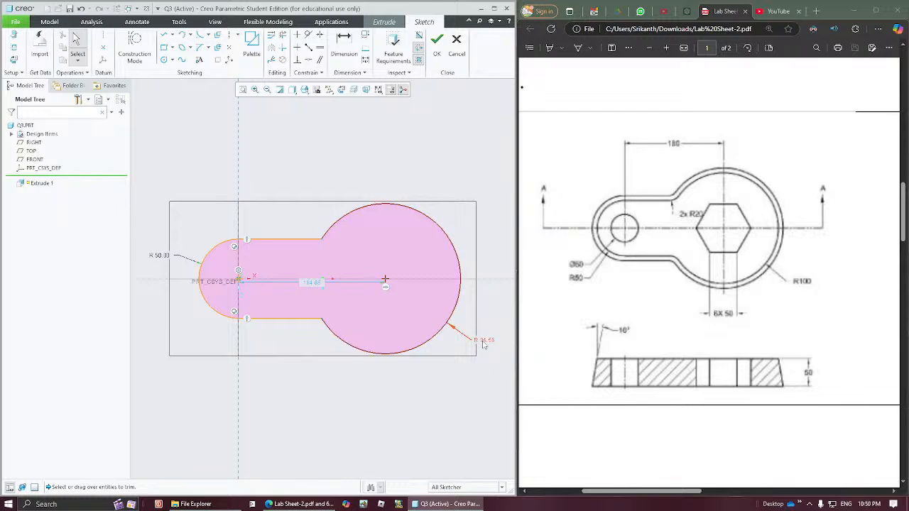
text(100)
key(Return)
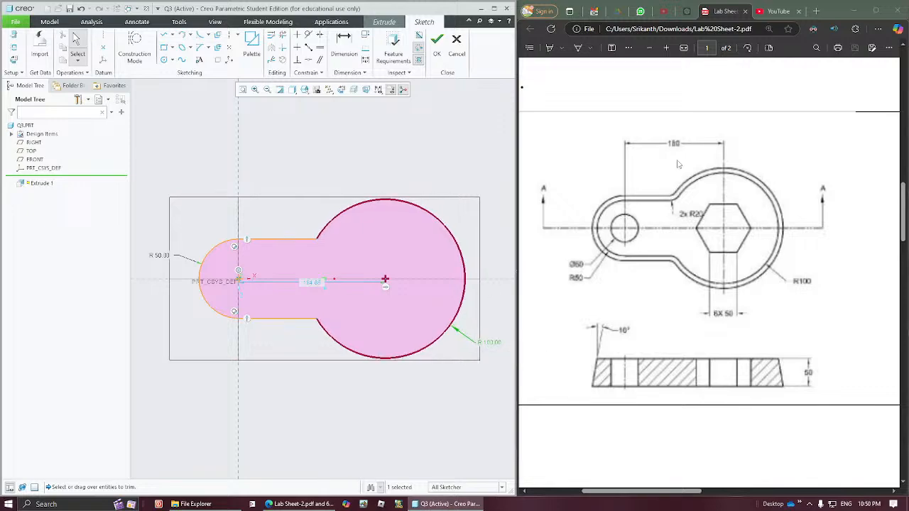
- Set the horizontal distance from the origin to the large arc's centre to 180
double_click(313, 283)
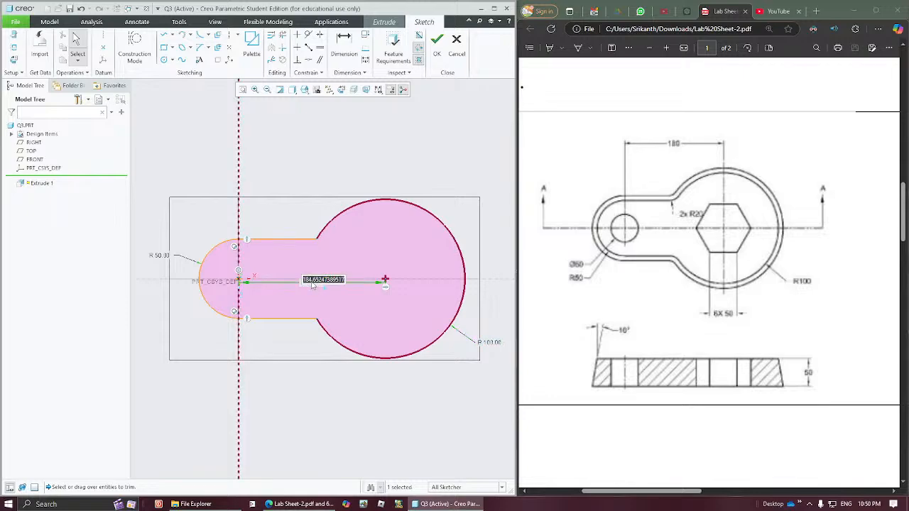
text(180)
key(Return)
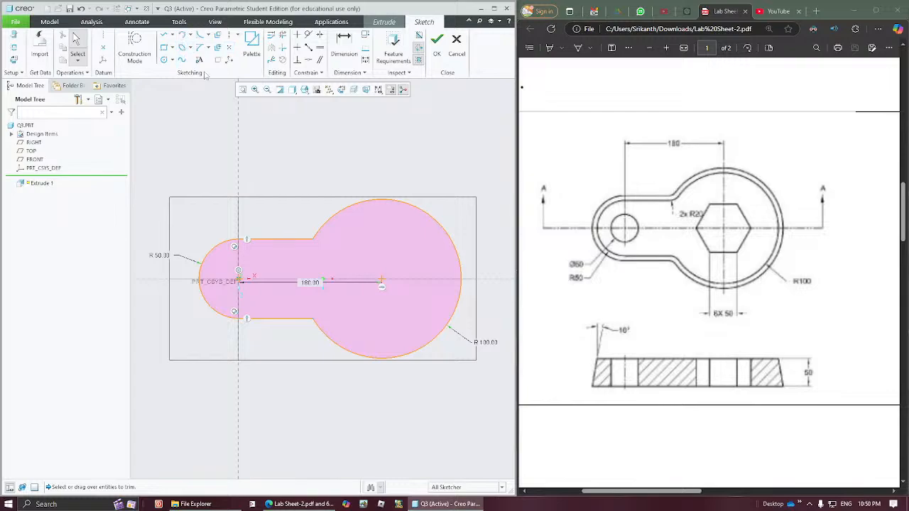
- Fillet the upper and lower corners between the horizontal lines and the large arc, with radii of about 29 and 24
click(199, 35)
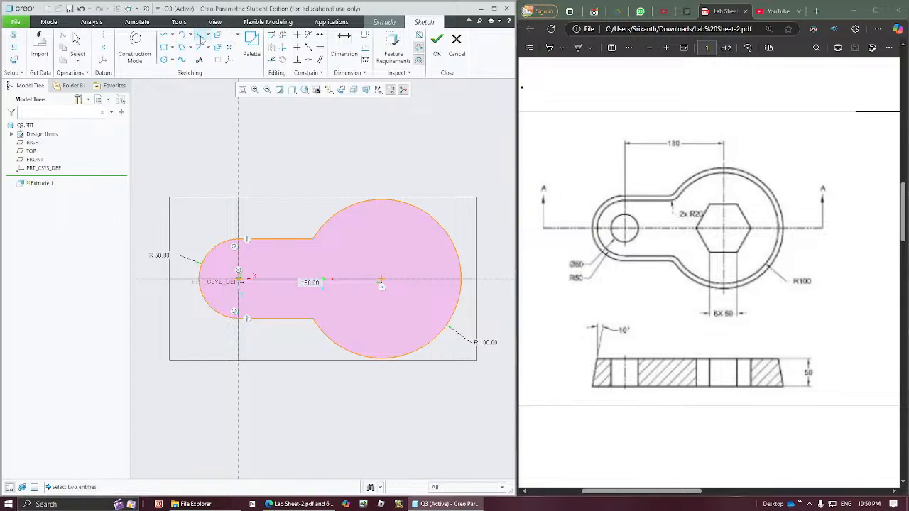
click(301, 240)
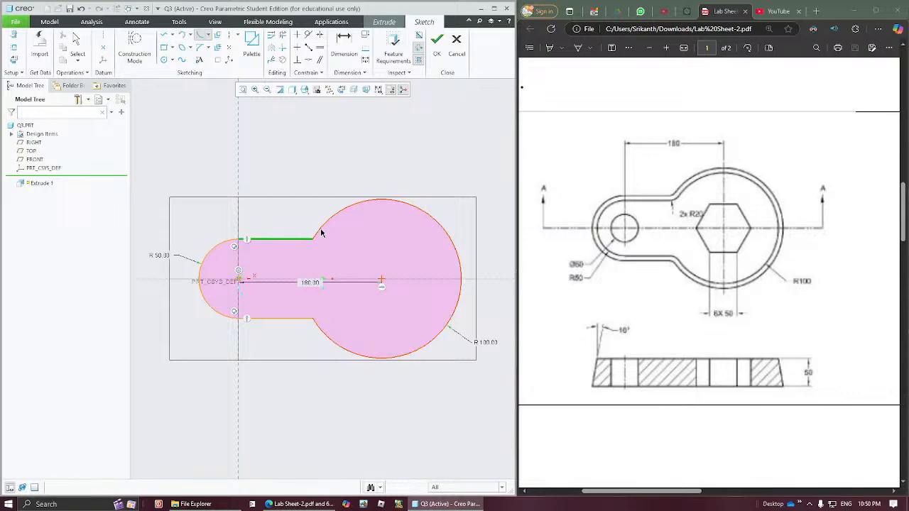
click(320, 232)
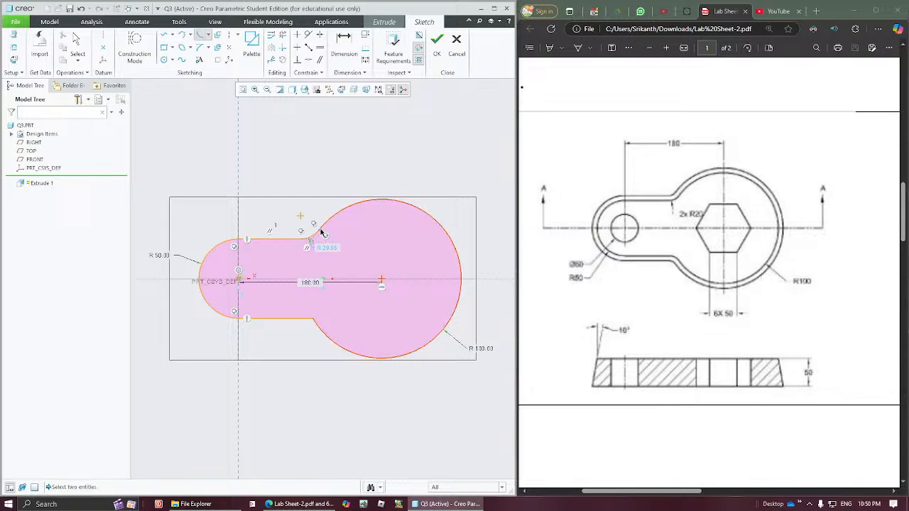
click(304, 320)
click(323, 332)
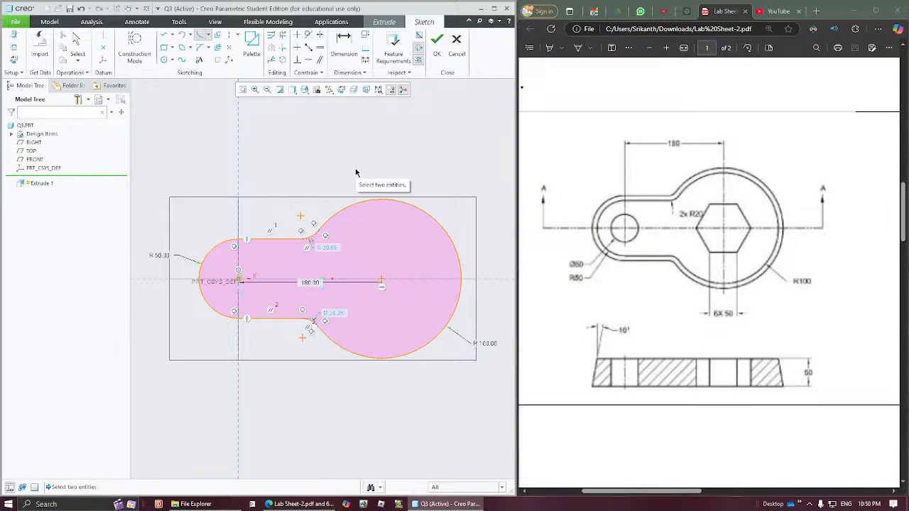
middle_click(356, 172)
click(357, 172)
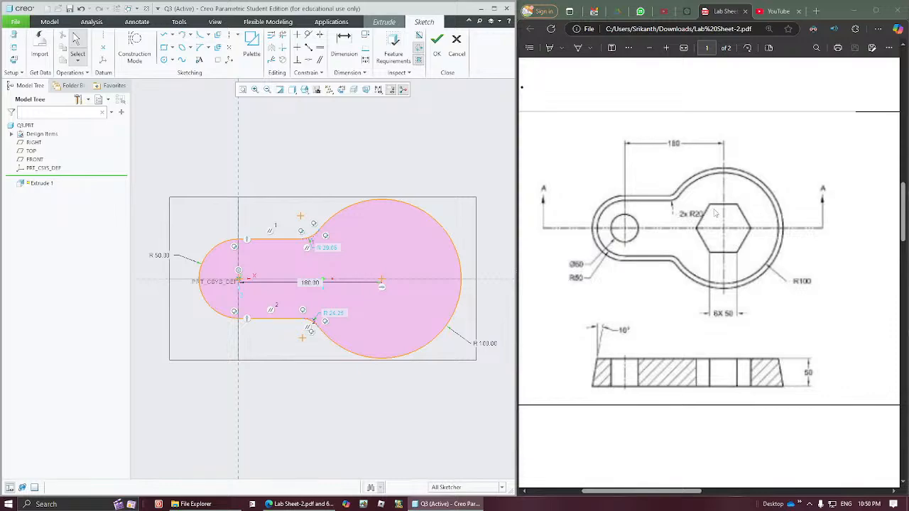
- Constrain the two corner fillets to equal radii and set their radius to 20
click(320, 48)
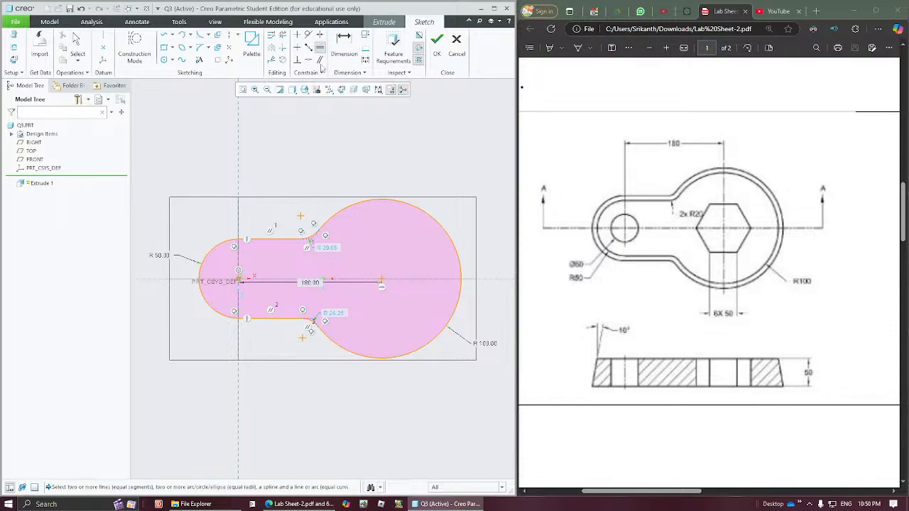
click(313, 238)
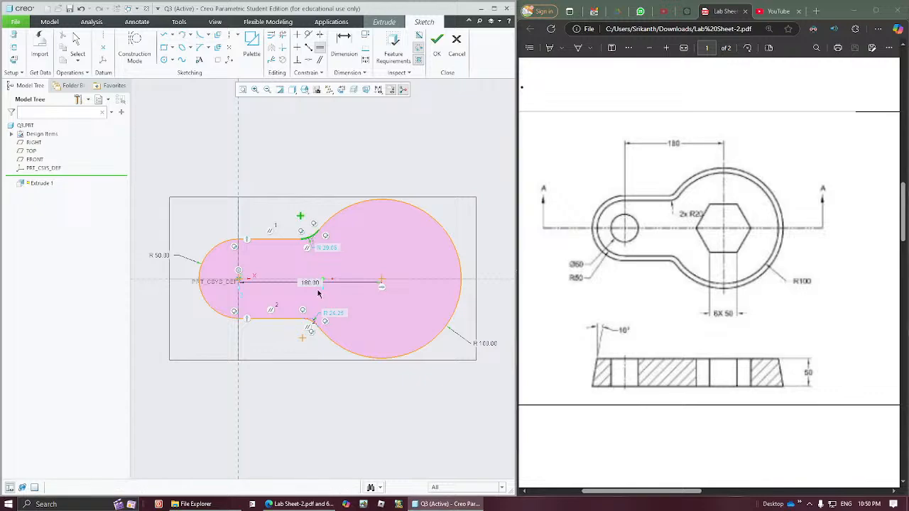
click(311, 325)
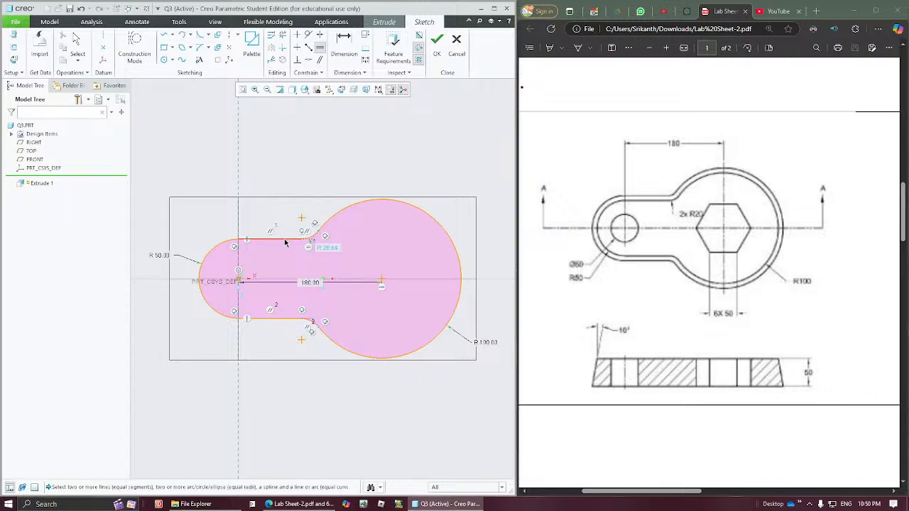
middle_click(371, 182)
double_click(333, 250)
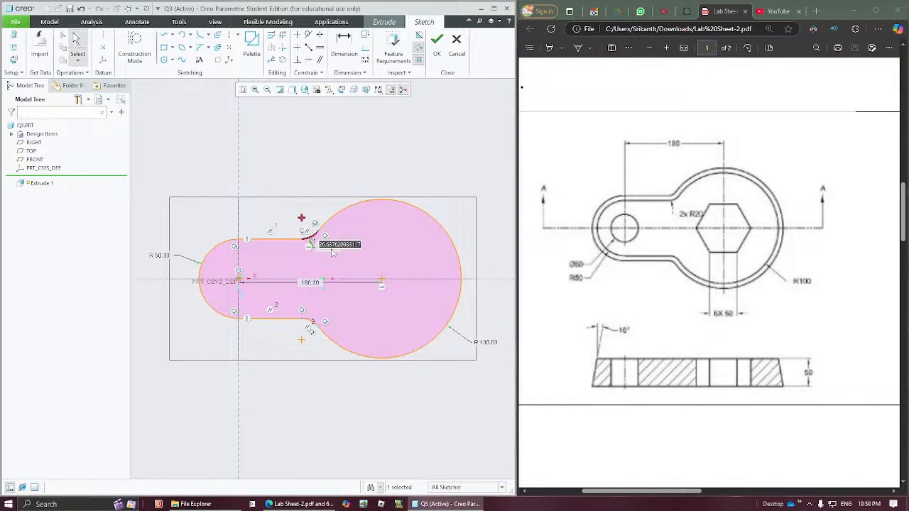
text(20)
key(Return)
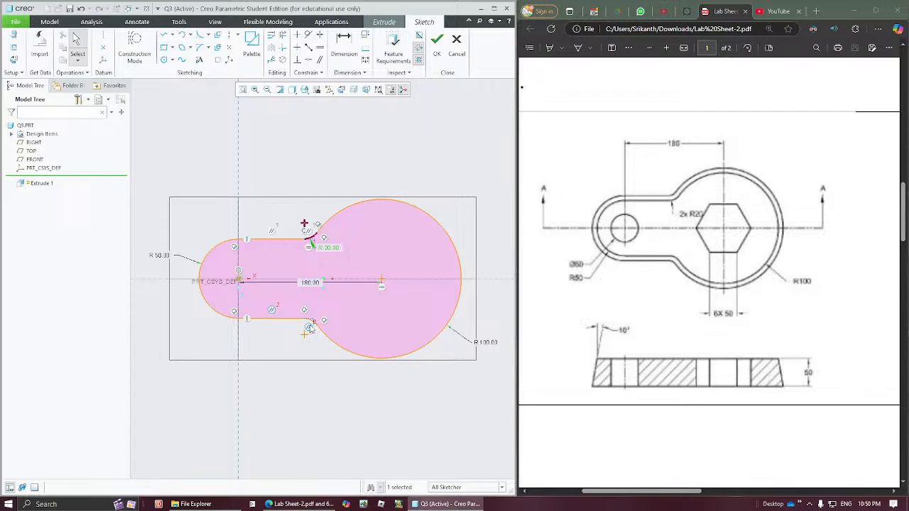
click(278, 367)
- Finish the outline sketch and flip the extrusion direction to below the sketch plane
click(435, 49)
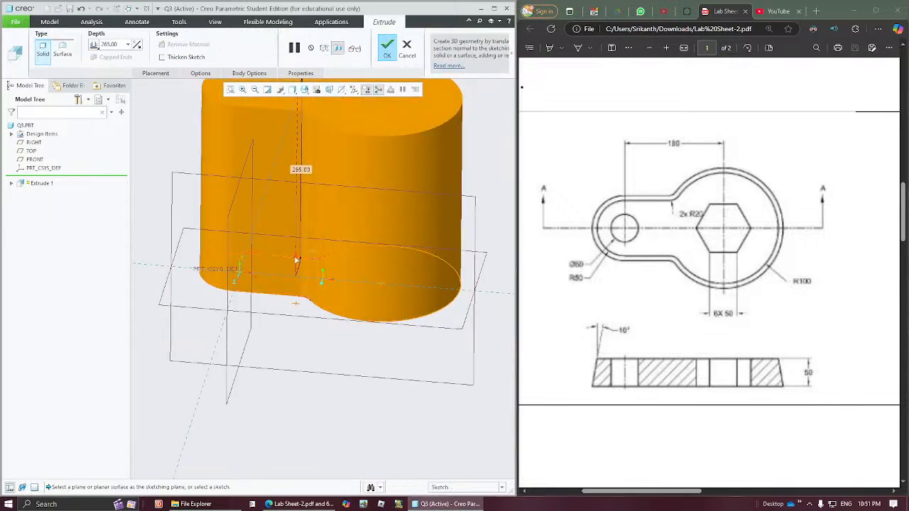
click(296, 261)
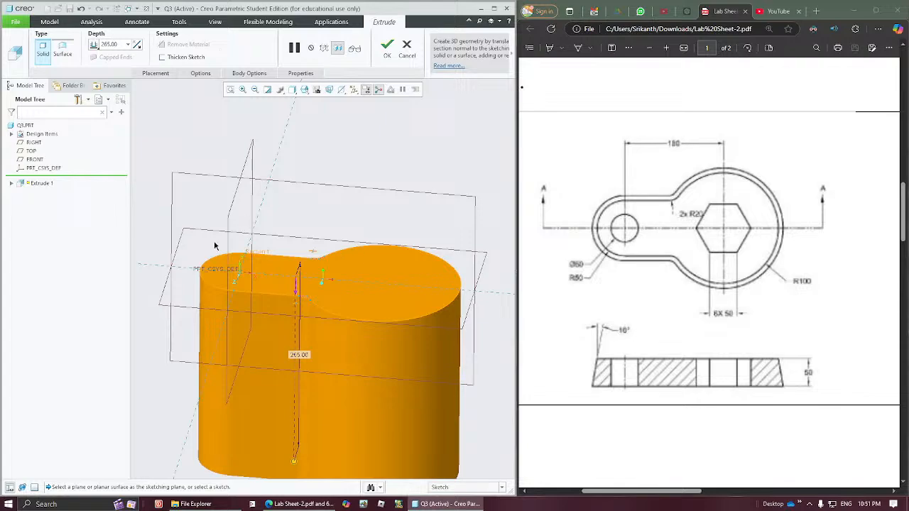
- Add a taper to the extrusion and set its angle to 10 degrees
click(155, 73)
click(198, 74)
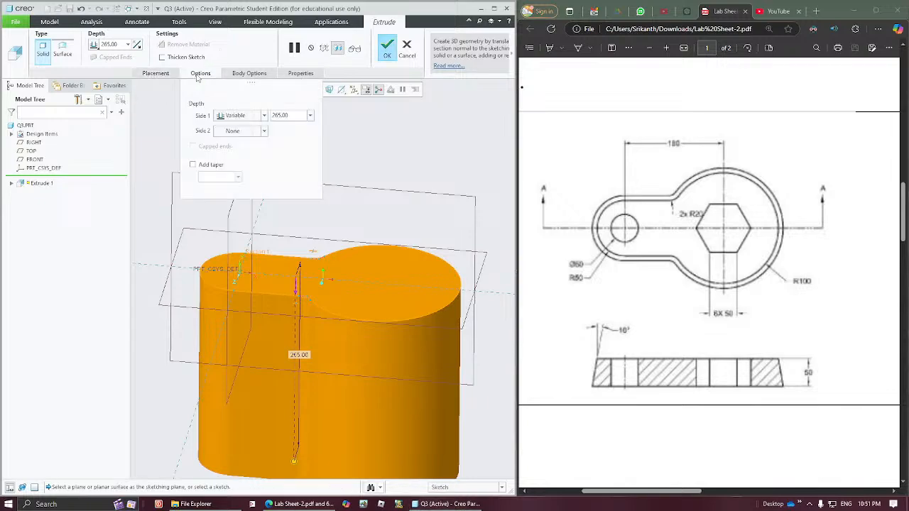
click(193, 164)
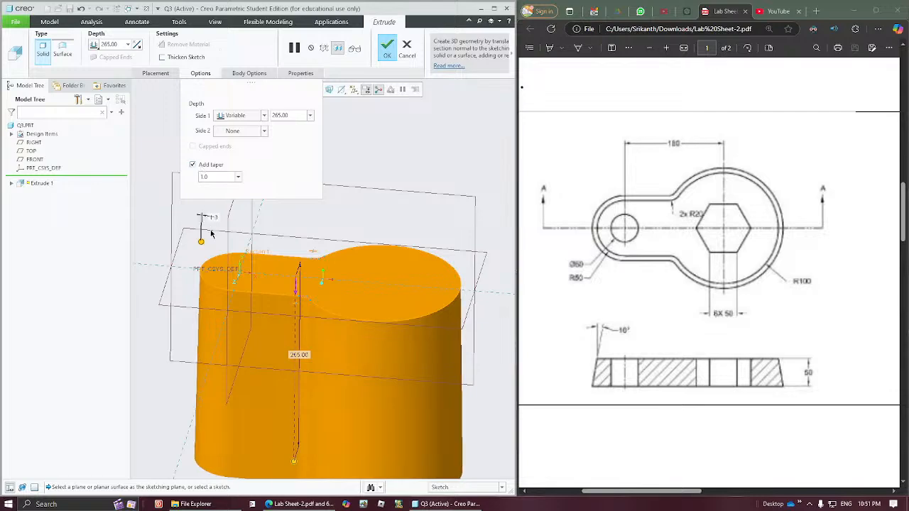
drag(202, 240, 202, 243)
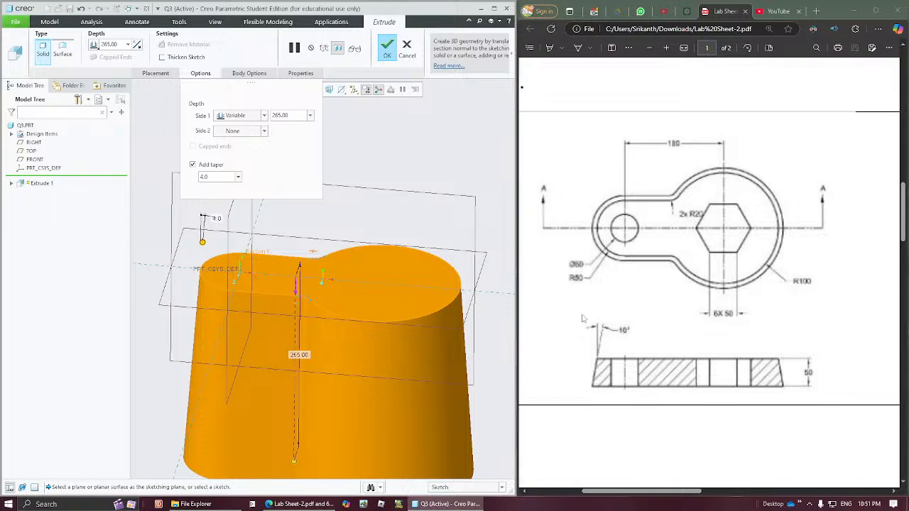
double_click(214, 178)
click(219, 179)
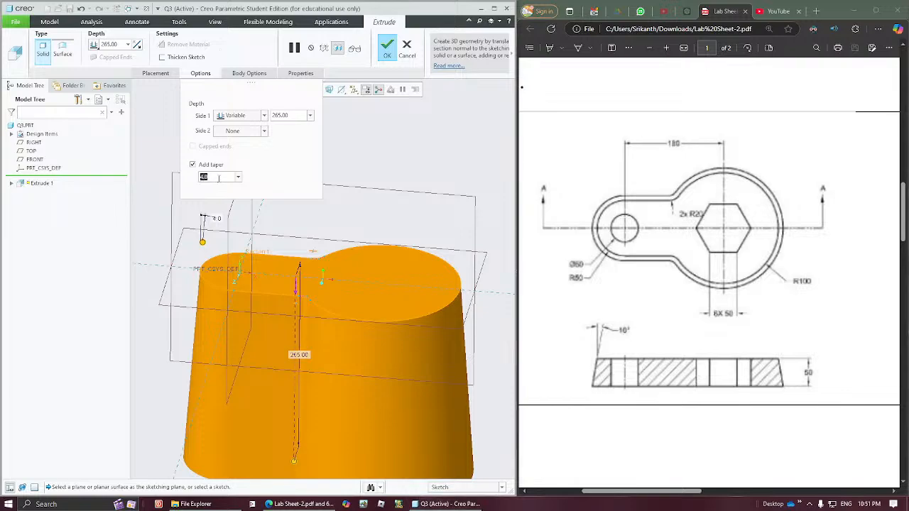
text(10)
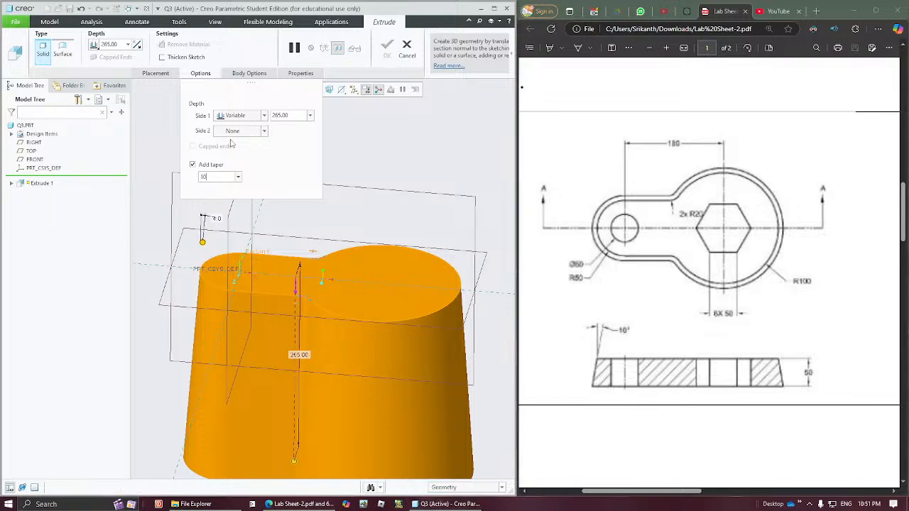
key(Return)
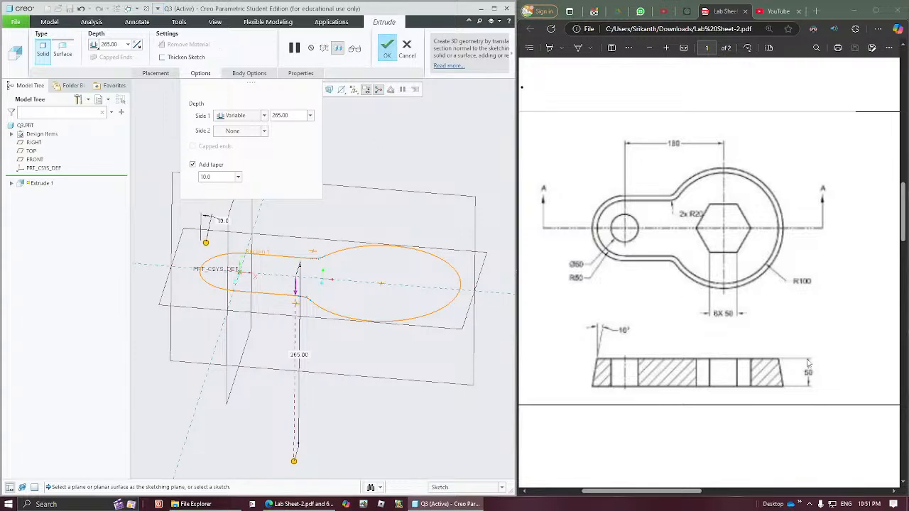
- Set the extrusion's Side 1 depth to 50 and complete the tapered plate
double_click(289, 117)
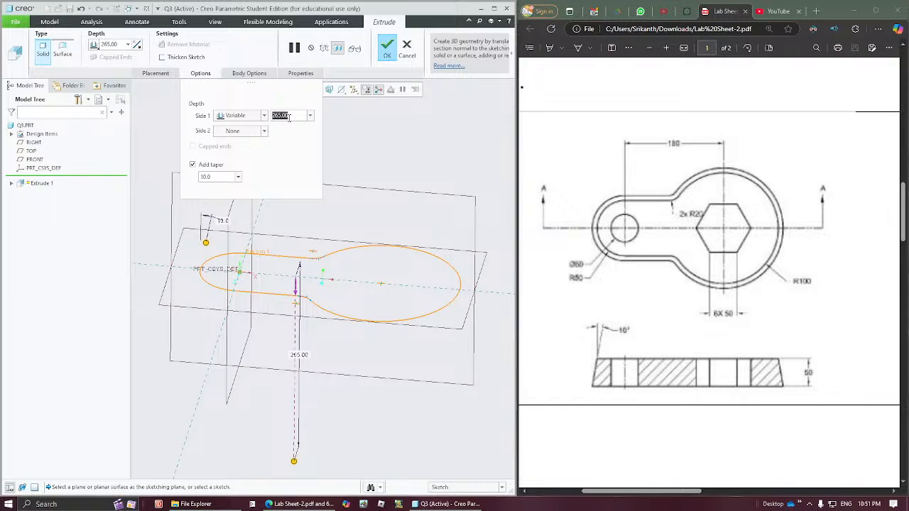
text(50)
key(Return)
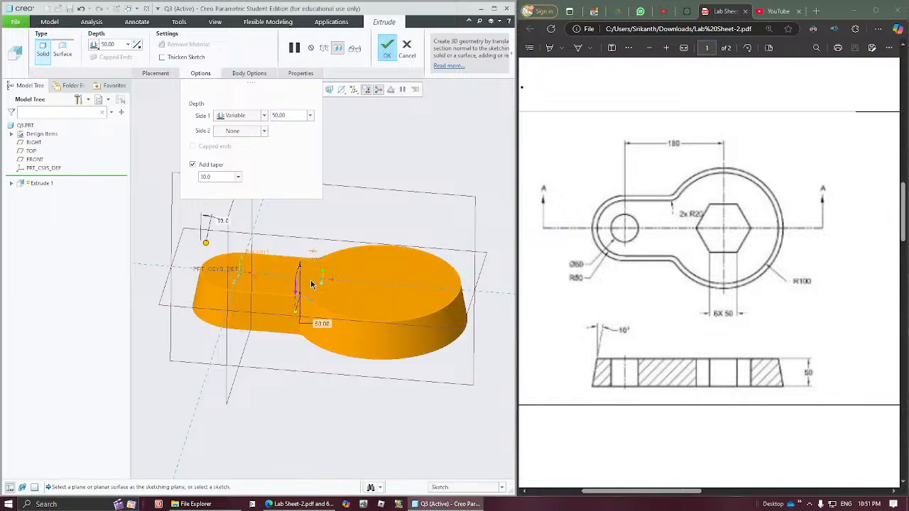
middle_drag(314, 286, 304, 336)
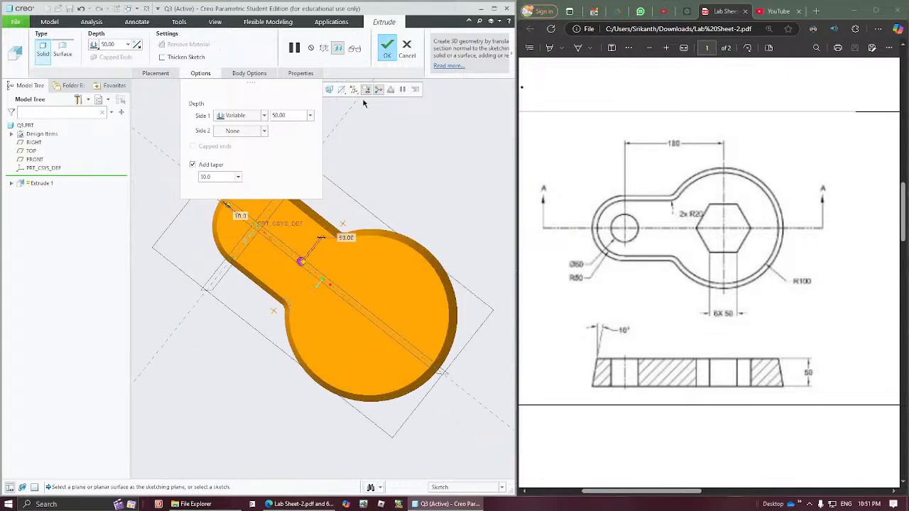
click(387, 50)
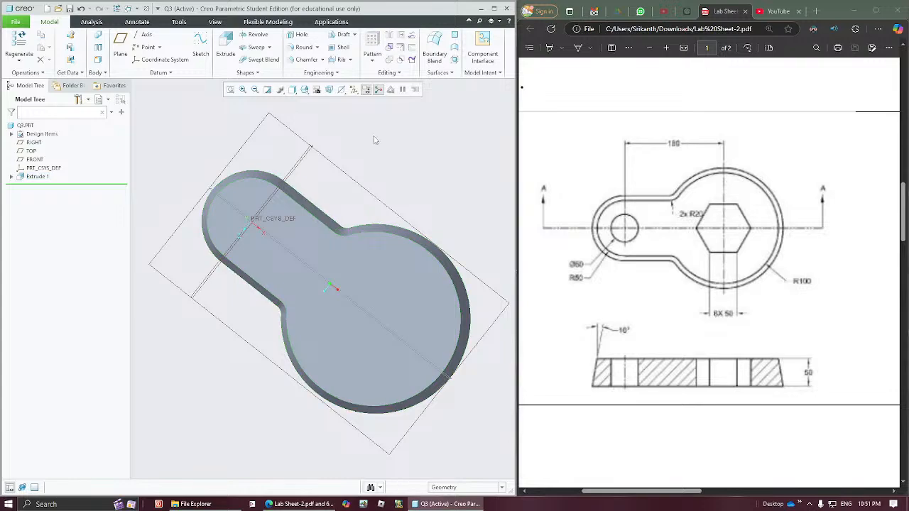
- Start an extrusion that removes material and place its sketch on the plate's flat top face
click(294, 92)
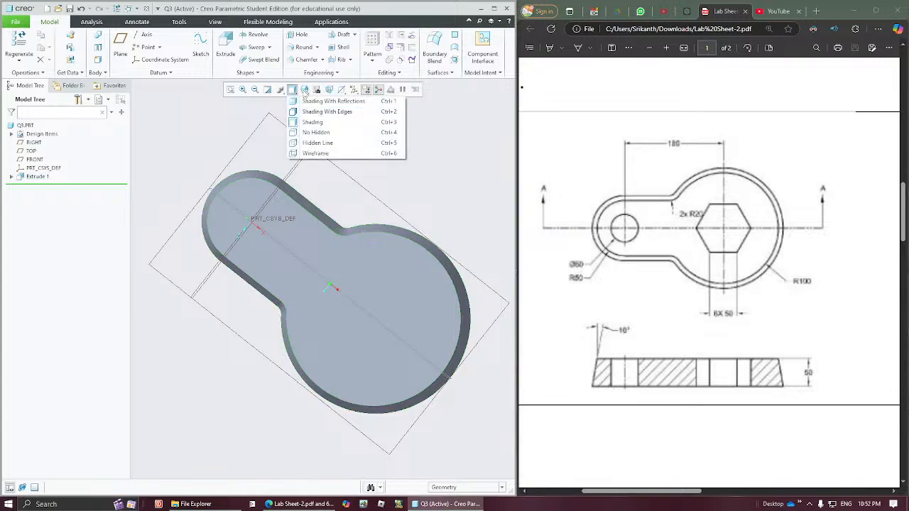
click(304, 90)
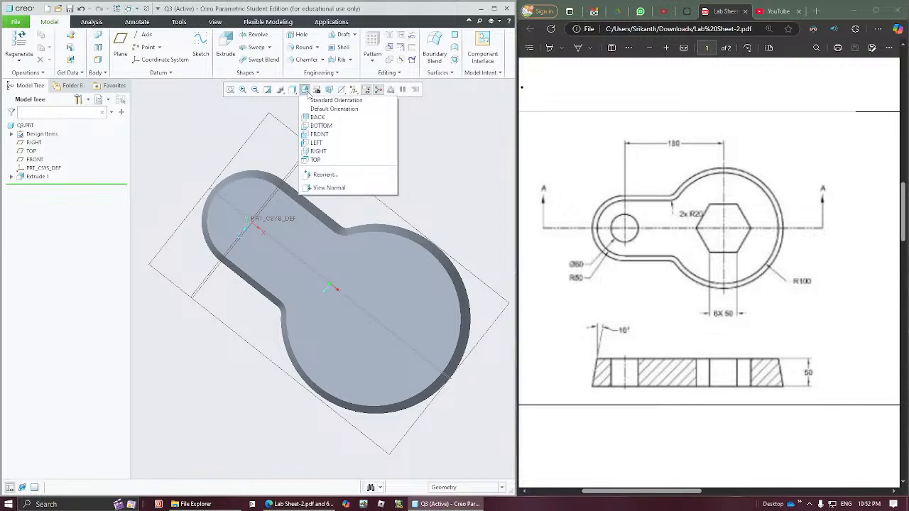
click(318, 159)
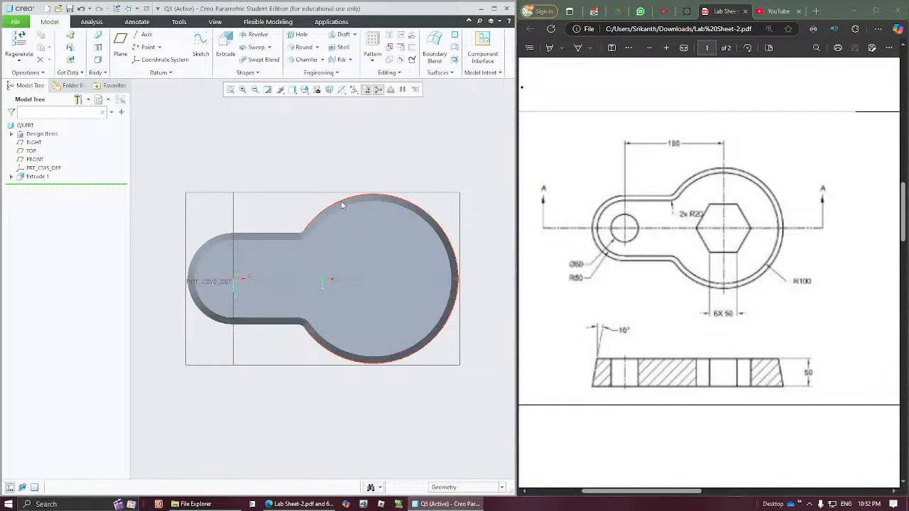
mouse_move(325, 252)
middle_down()
mouse_move(353, 200)
mouse_move(329, 243)
middle_up()
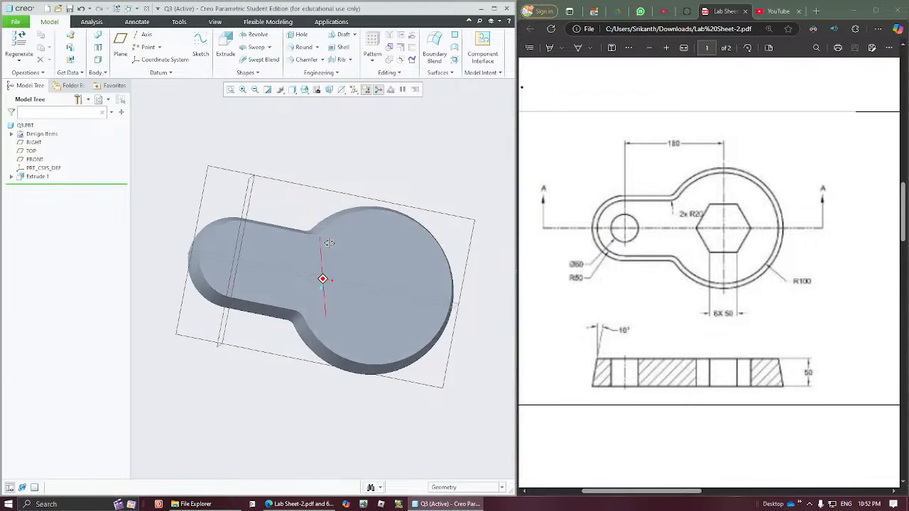
click(304, 90)
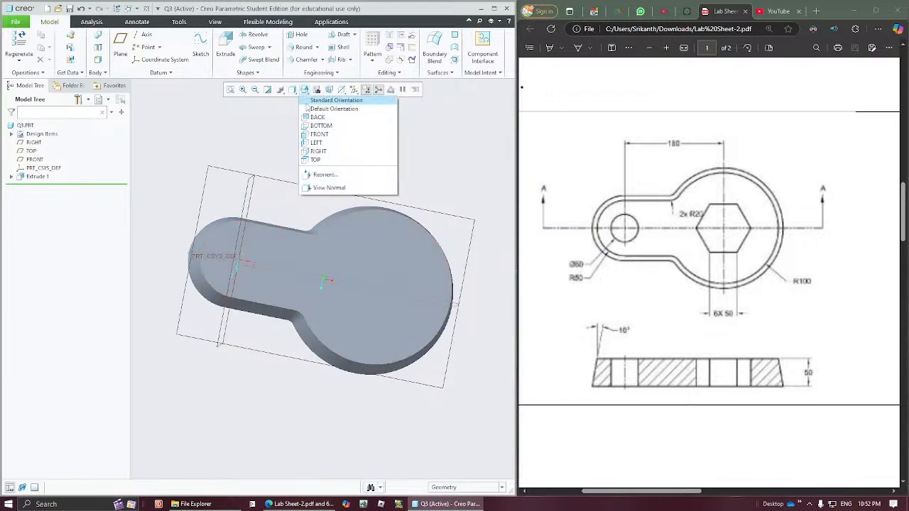
click(315, 160)
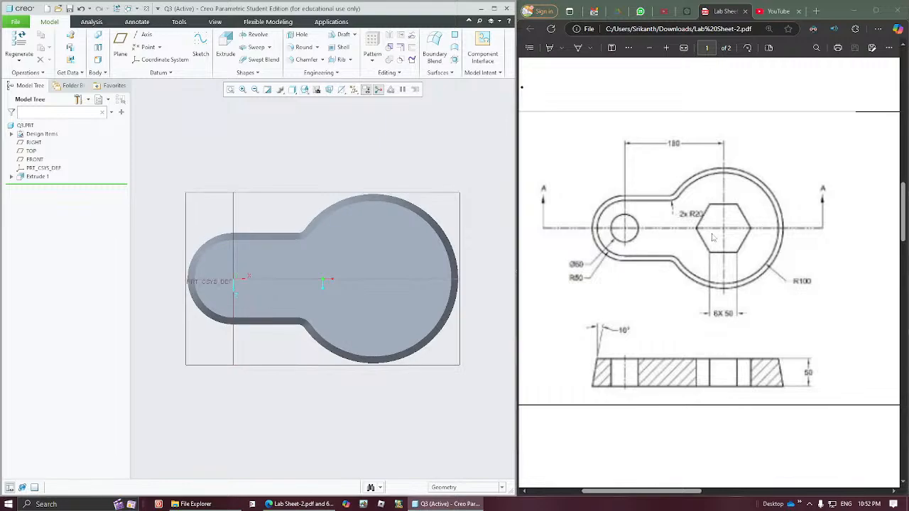
click(227, 47)
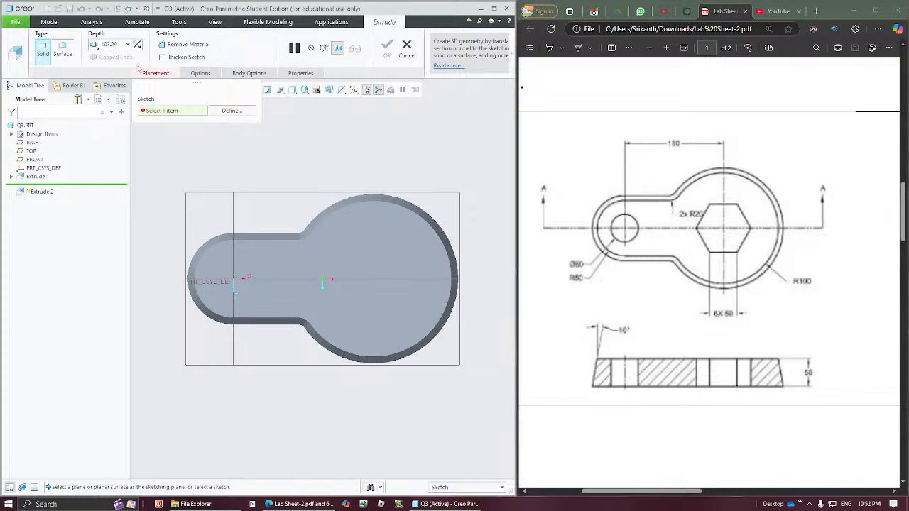
click(176, 45)
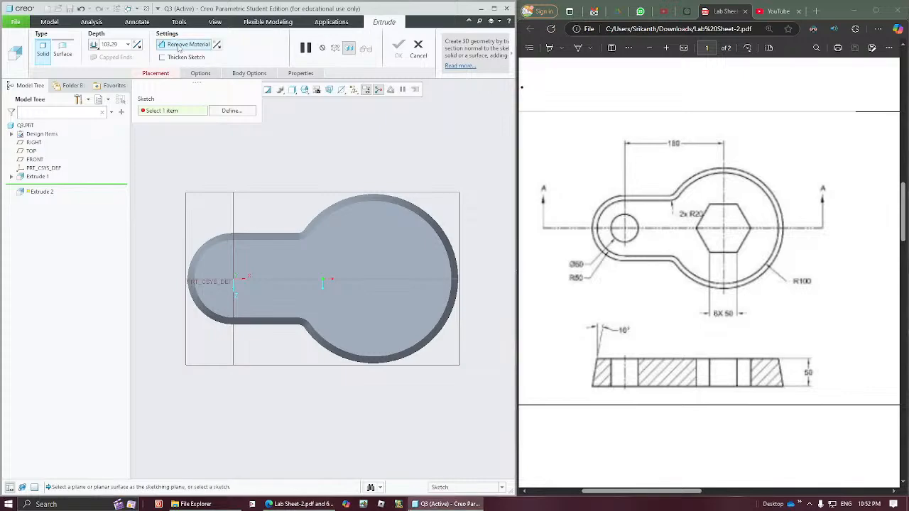
click(355, 249)
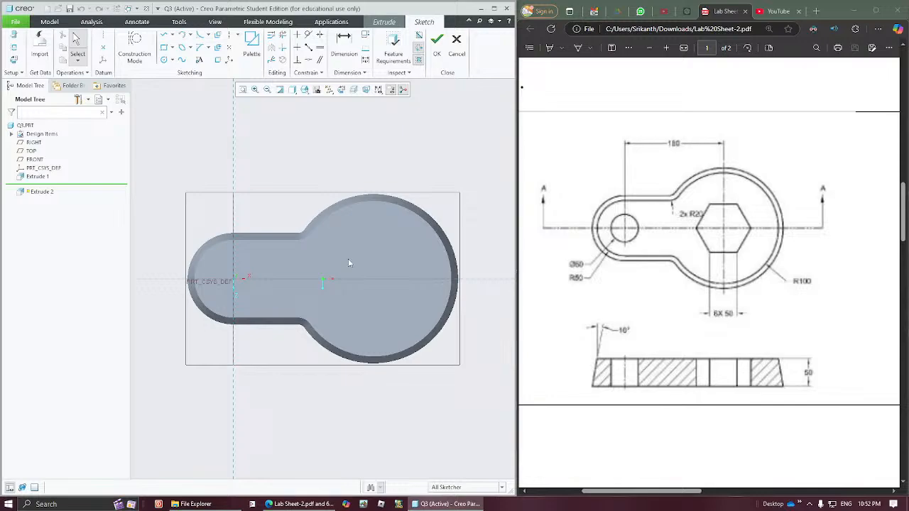
mouse_move(348, 260)
middle_down()
mouse_move(347, 238)
mouse_move(367, 228)
middle_up()
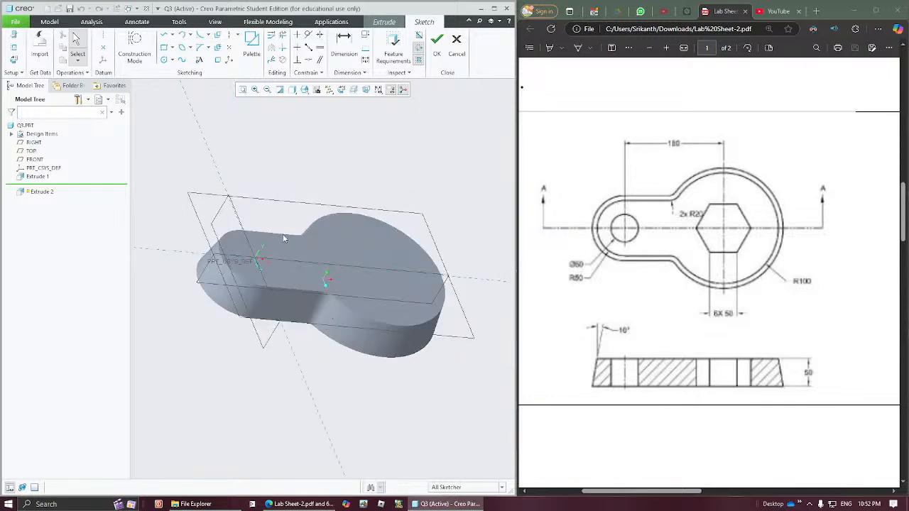
click(341, 91)
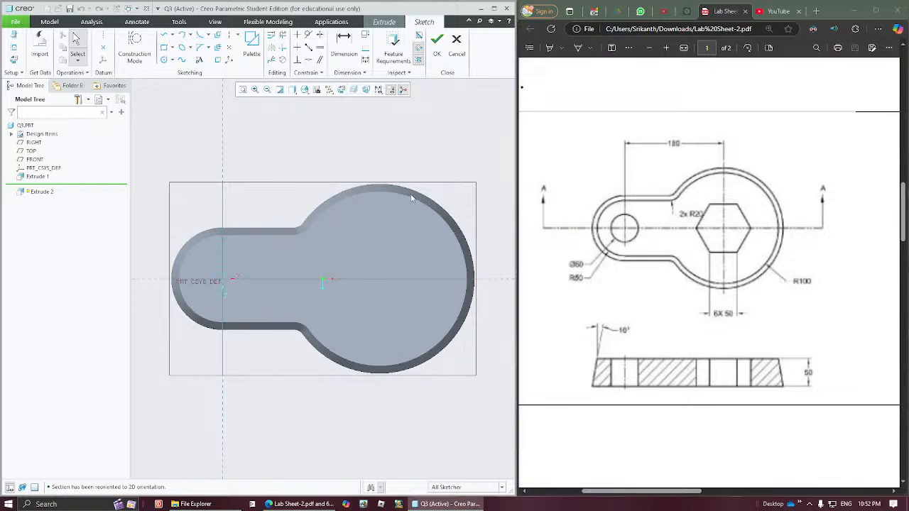
- Sketch a circle about 53 in diameter centred on the origin in the plate's small rounded end
click(166, 60)
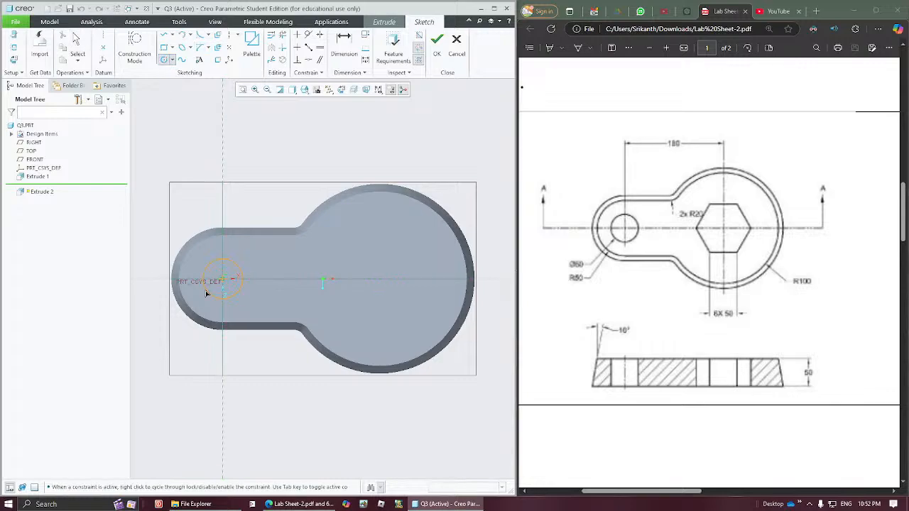
middle_click(258, 164)
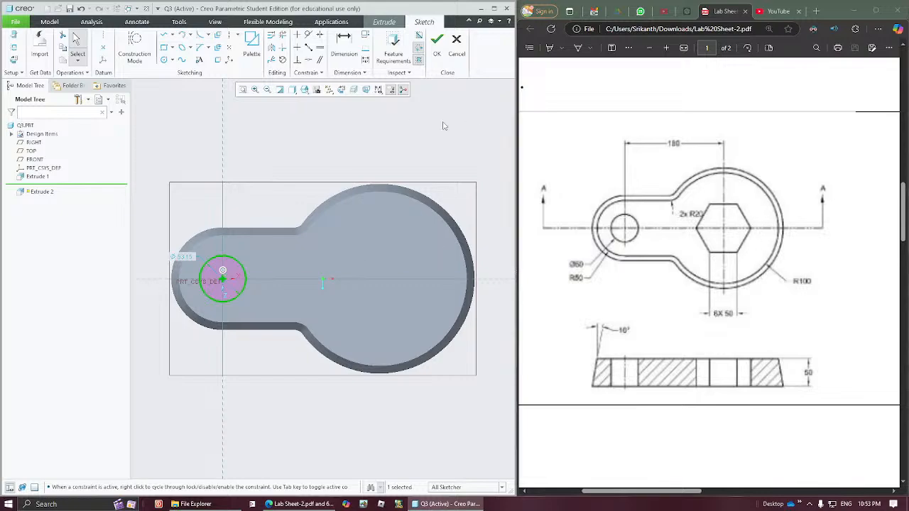
click(409, 122)
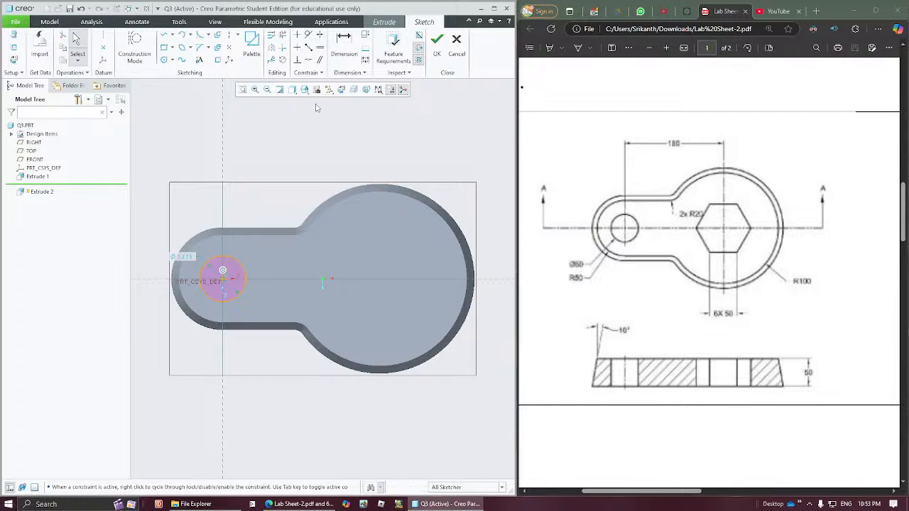
- Insert a 6-sided hexagon from the sketcher palette at the centre of the large round end, with sides about 43.5 long
click(171, 48)
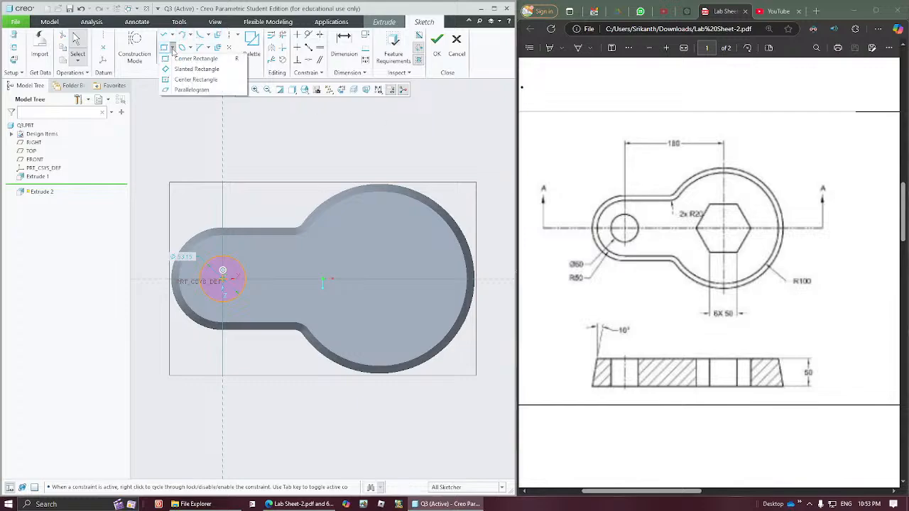
click(172, 49)
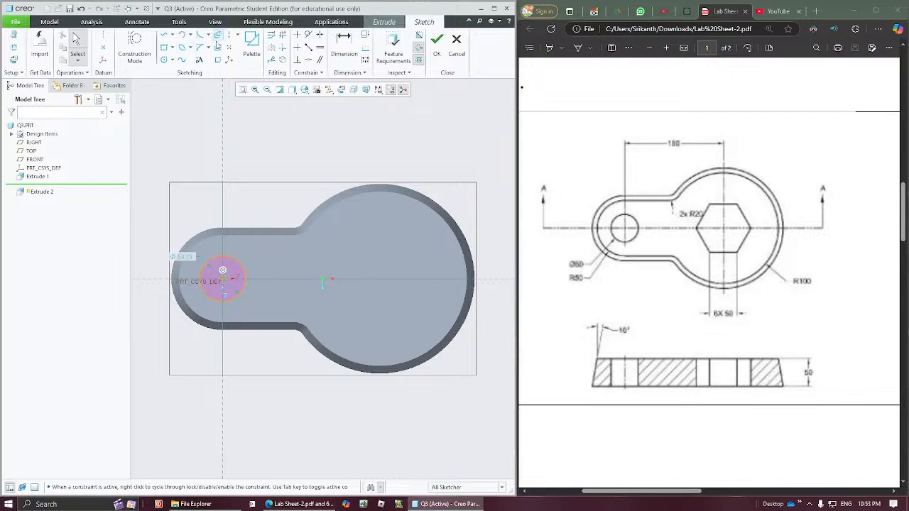
click(252, 46)
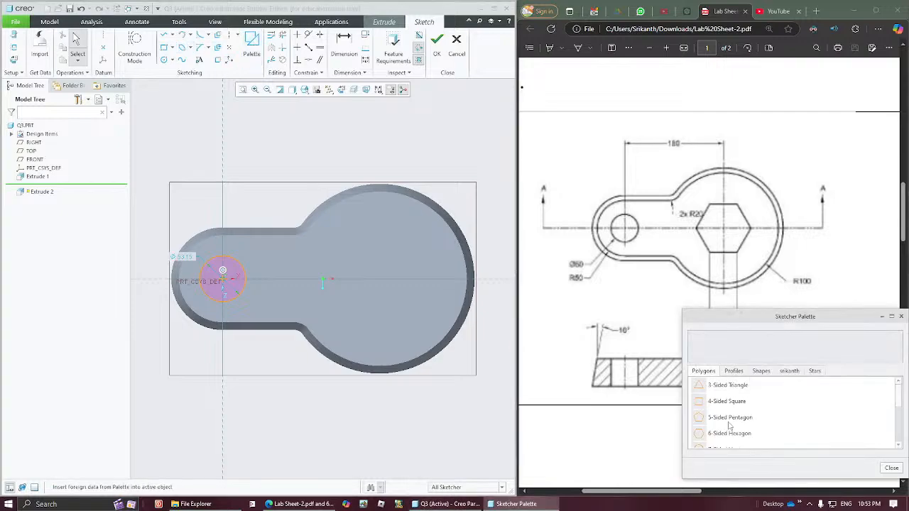
click(728, 434)
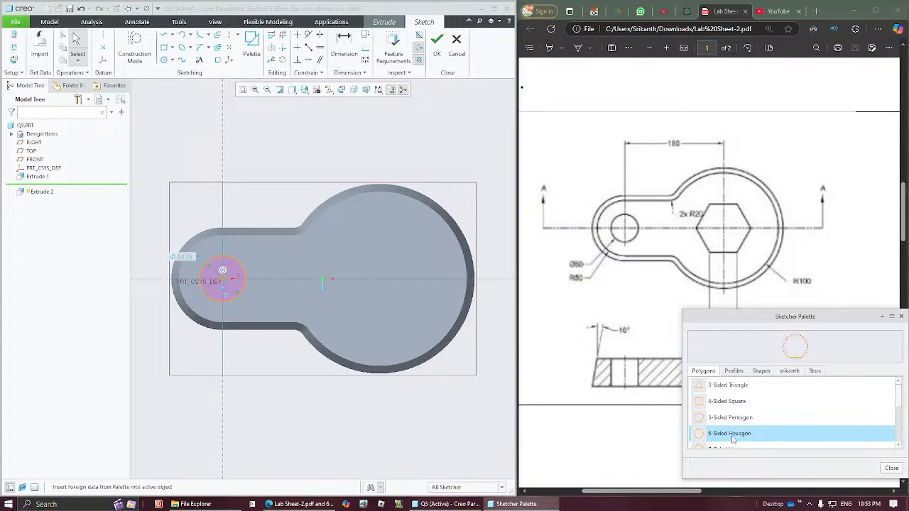
mouse_move(733, 439)
mouse_down()
mouse_move(417, 302)
mouse_move(400, 255)
mouse_up()
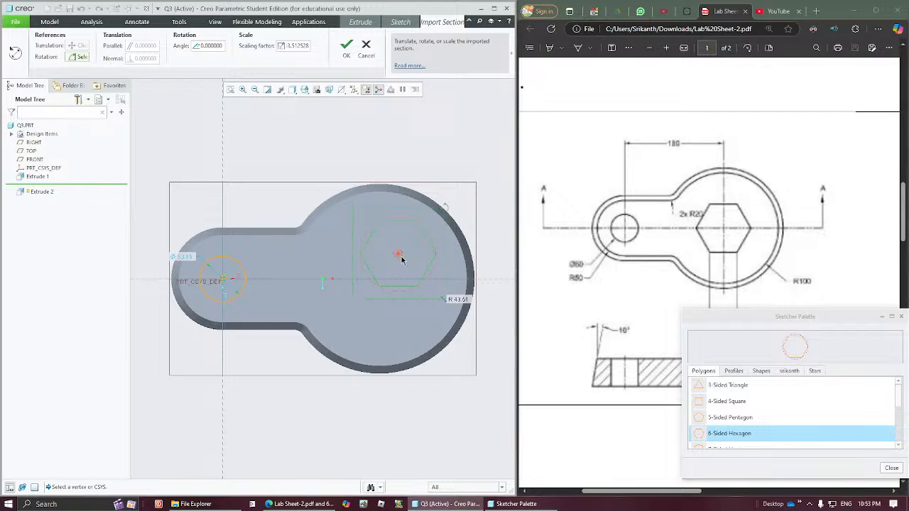
drag(400, 256, 424, 148)
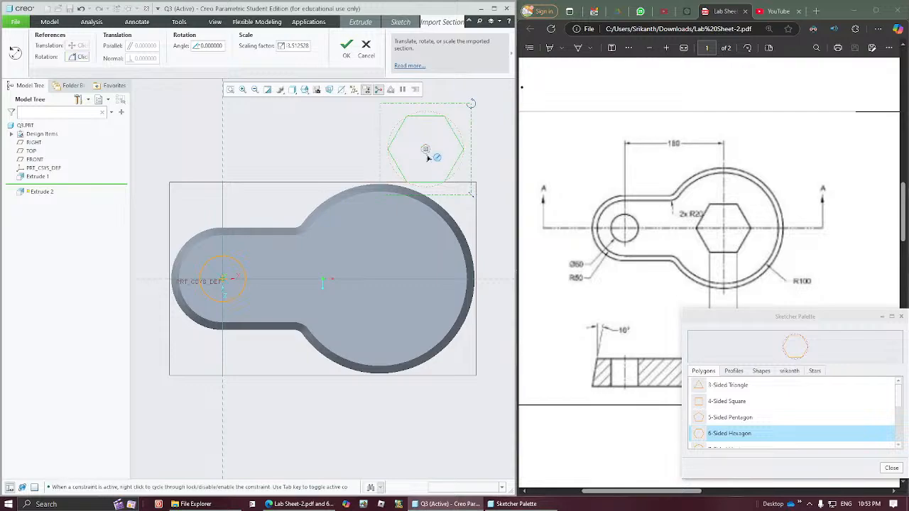
drag(426, 149, 380, 280)
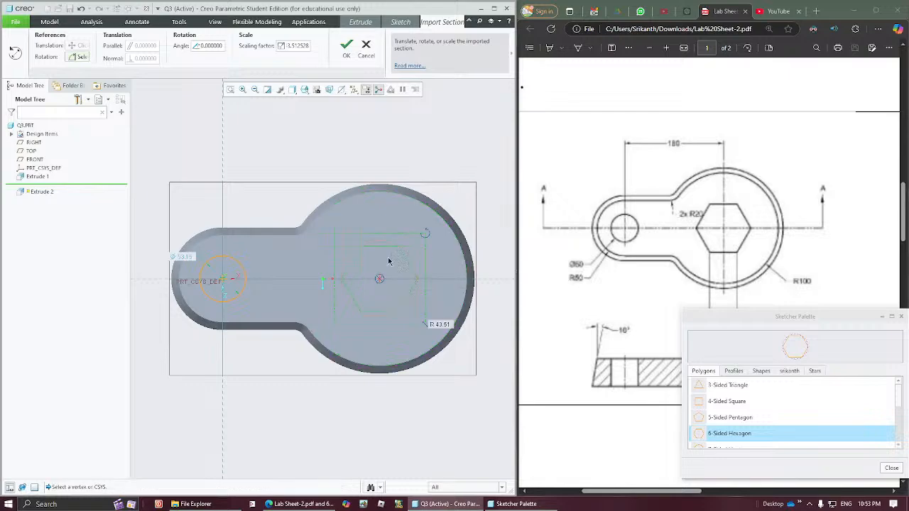
middle_click(464, 168)
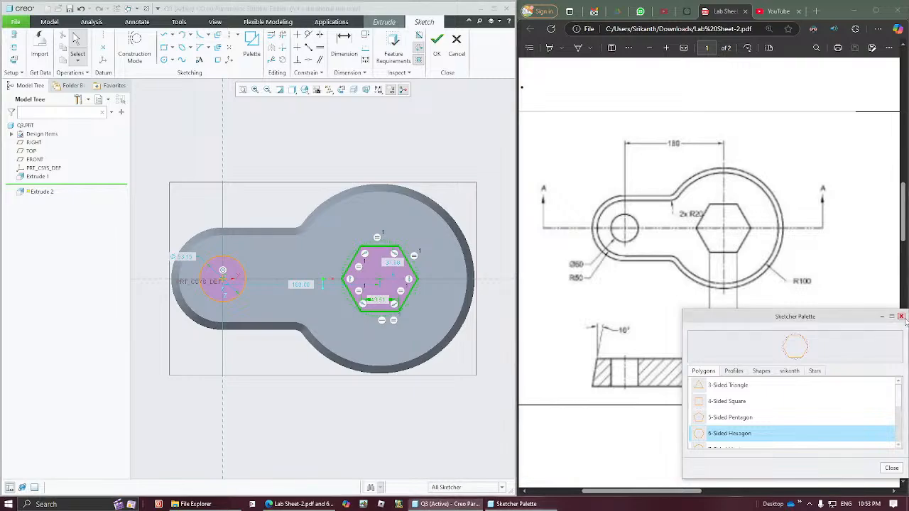
click(900, 316)
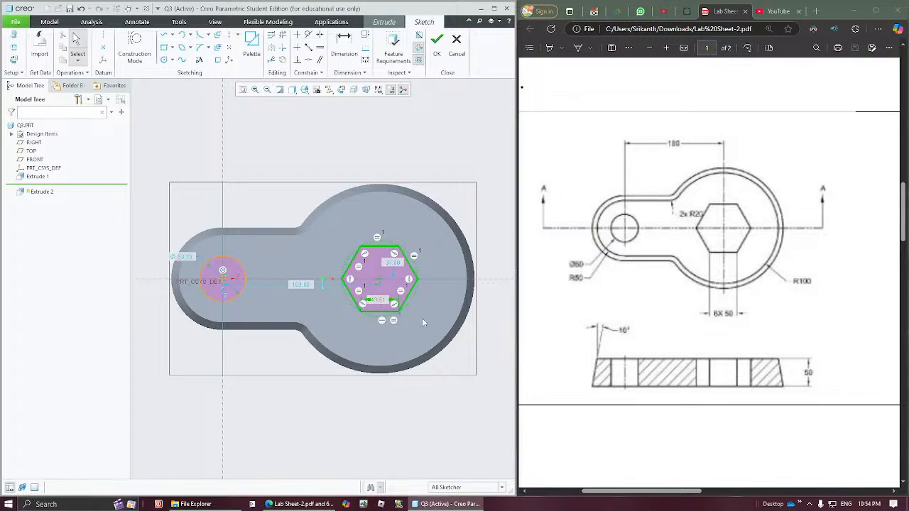
- Set the hexagon's side length to 50
double_click(382, 303)
text(50)
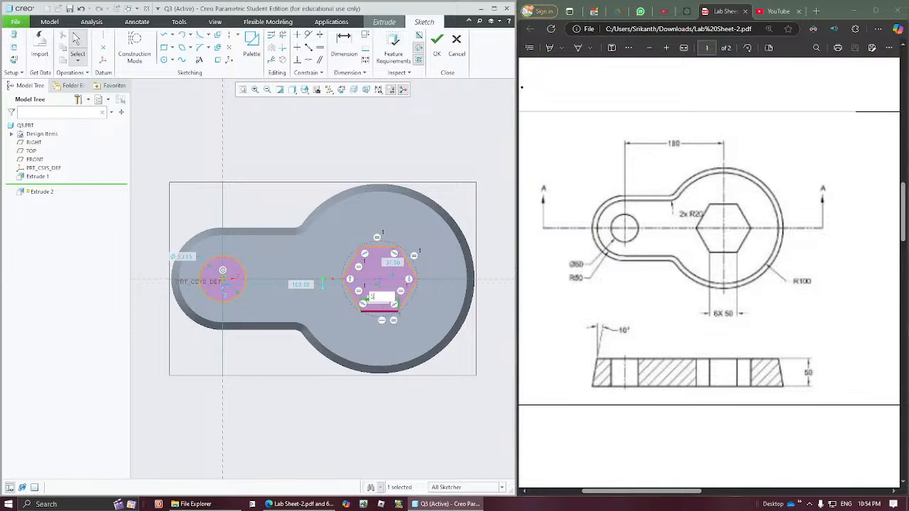
key(Return)
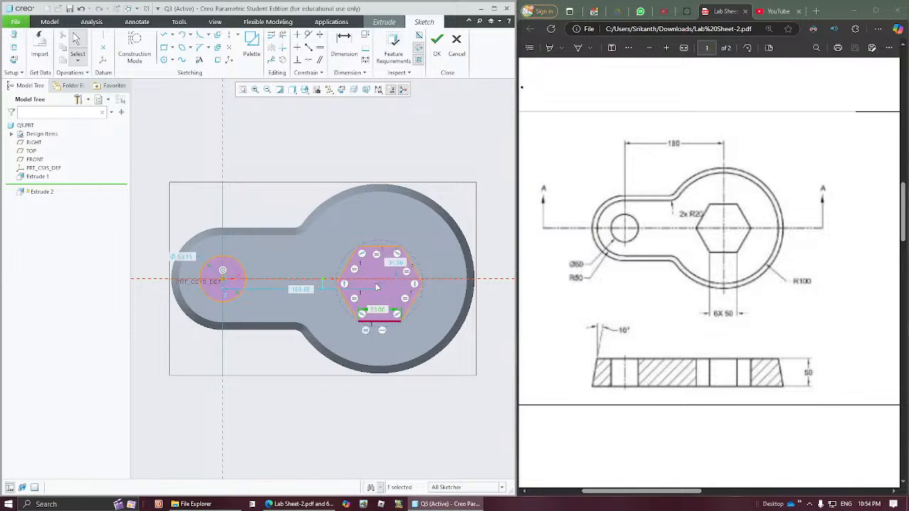
- Shift the hexagon slightly off centre and constrain its centre point coincident with the horizontal reference line
drag(380, 287, 388, 287)
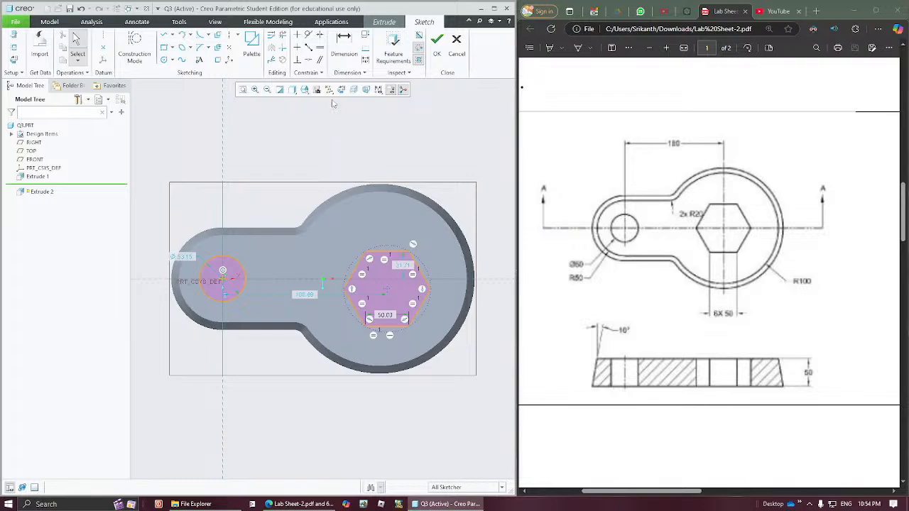
click(308, 60)
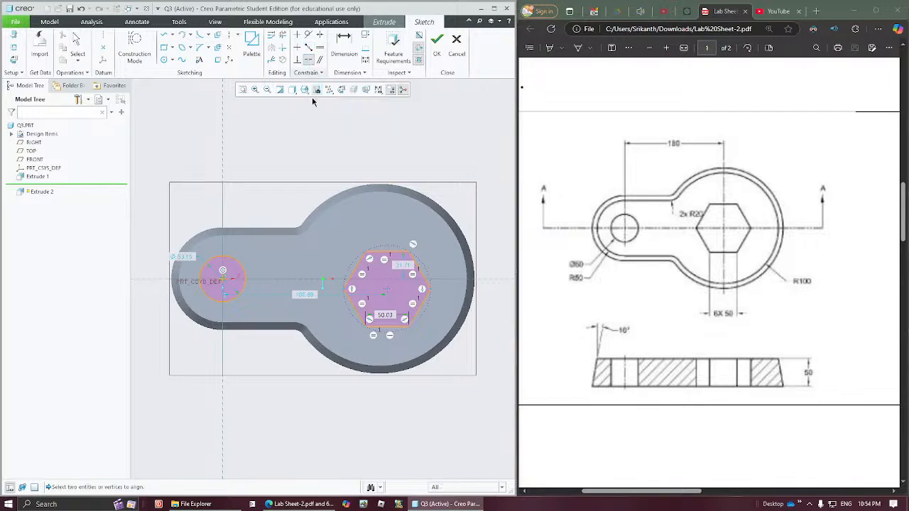
click(387, 289)
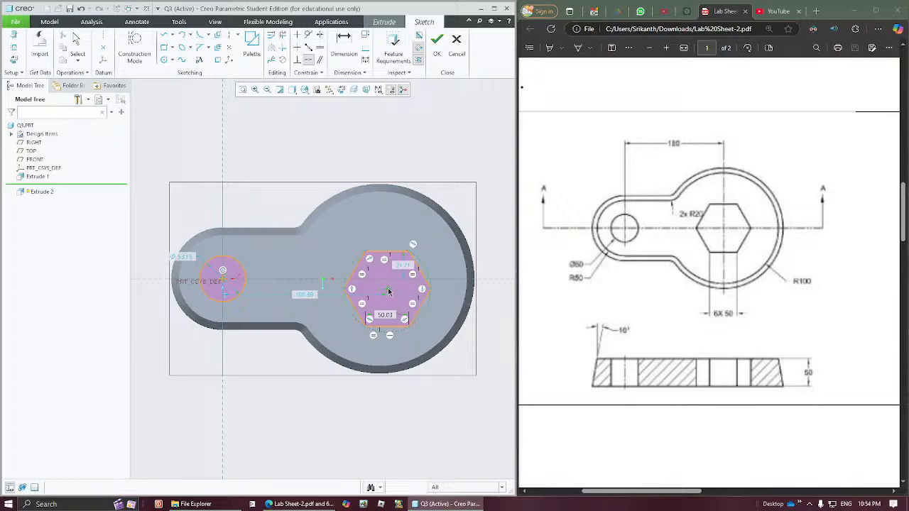
click(440, 281)
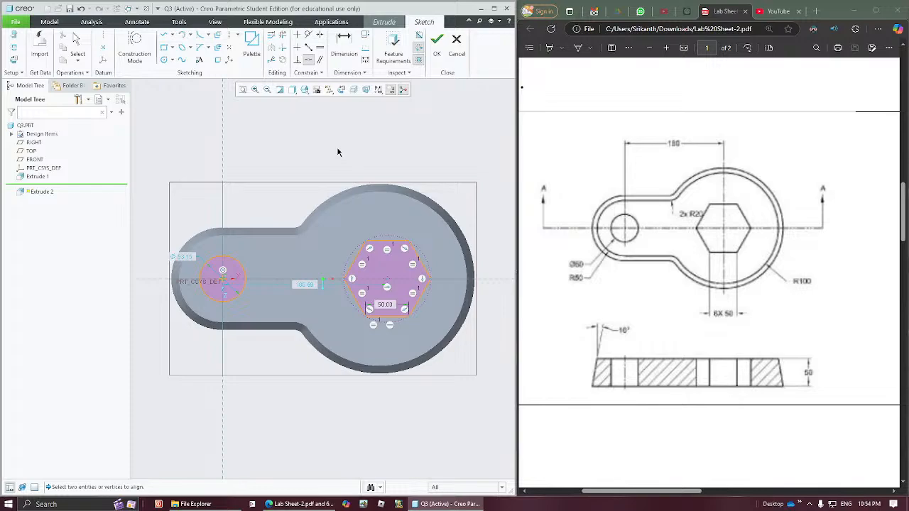
middle_click(390, 162)
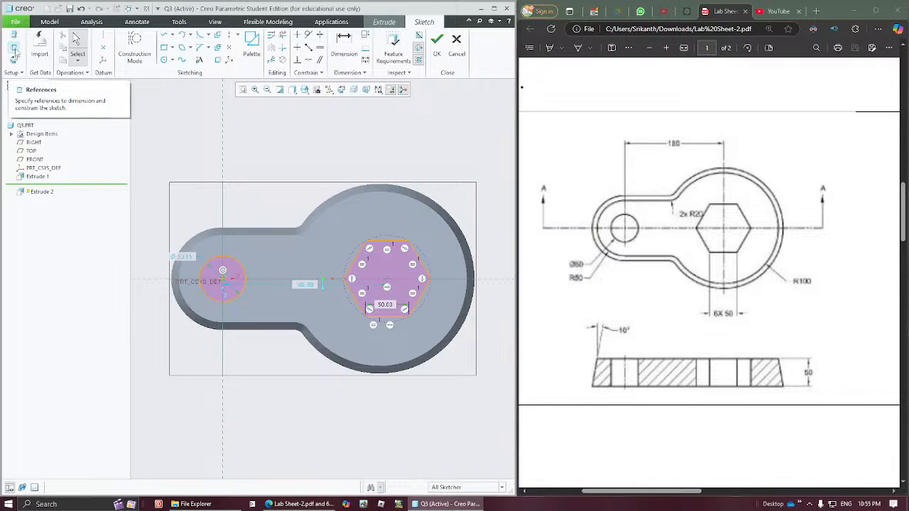
- Add the top-face arc edge of the large round end to the sketch references
click(14, 51)
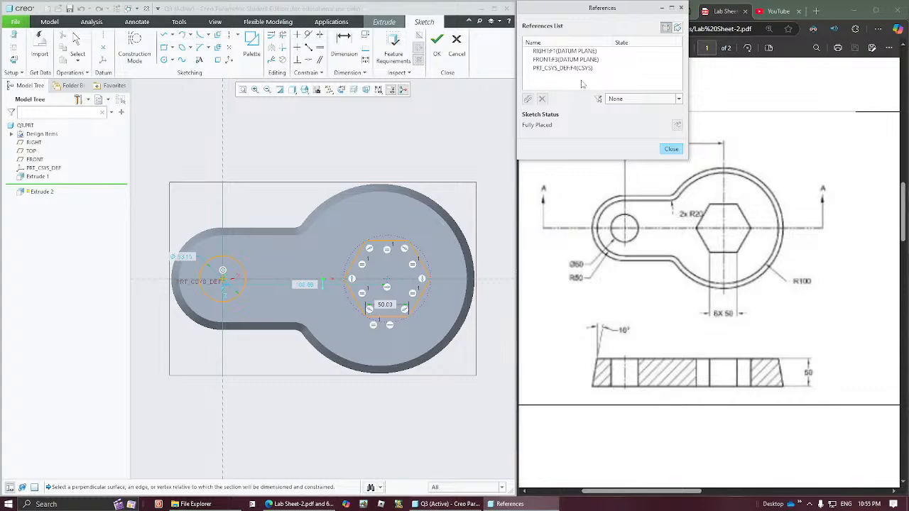
click(408, 199)
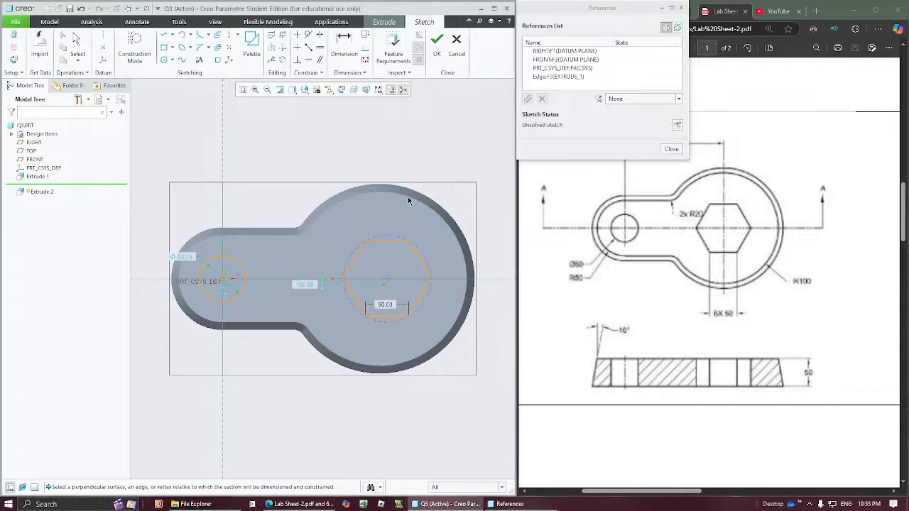
click(671, 150)
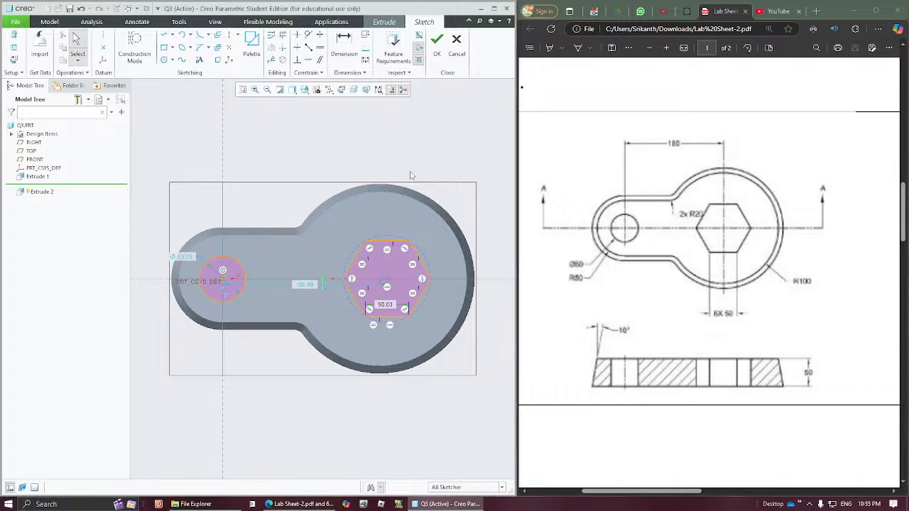
- Constrain the hexagon's centre coincident with the large arc's centre, deleting the conflicting Point On Entity constraint
click(394, 190)
click(308, 60)
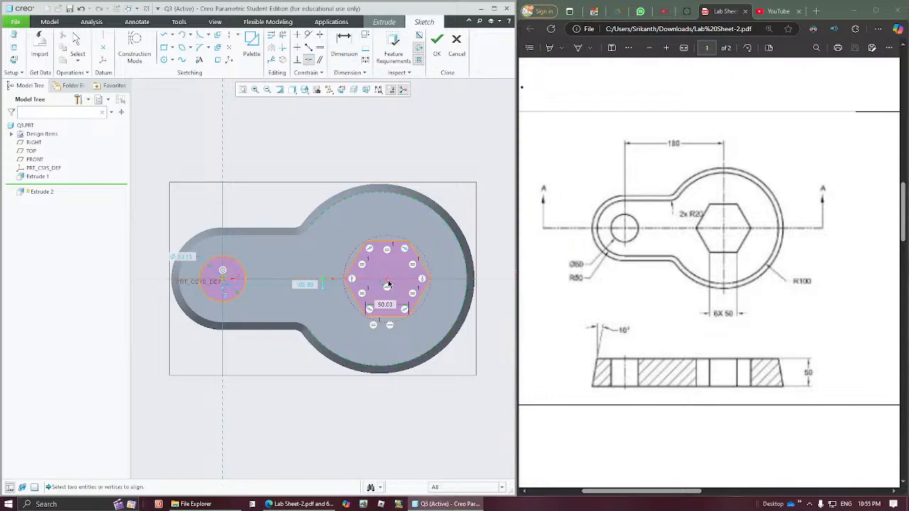
click(388, 282)
click(379, 279)
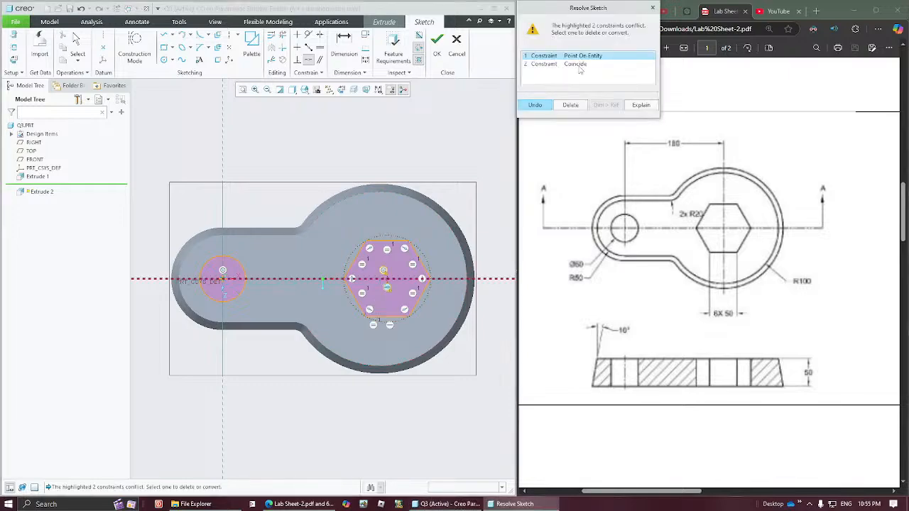
click(578, 64)
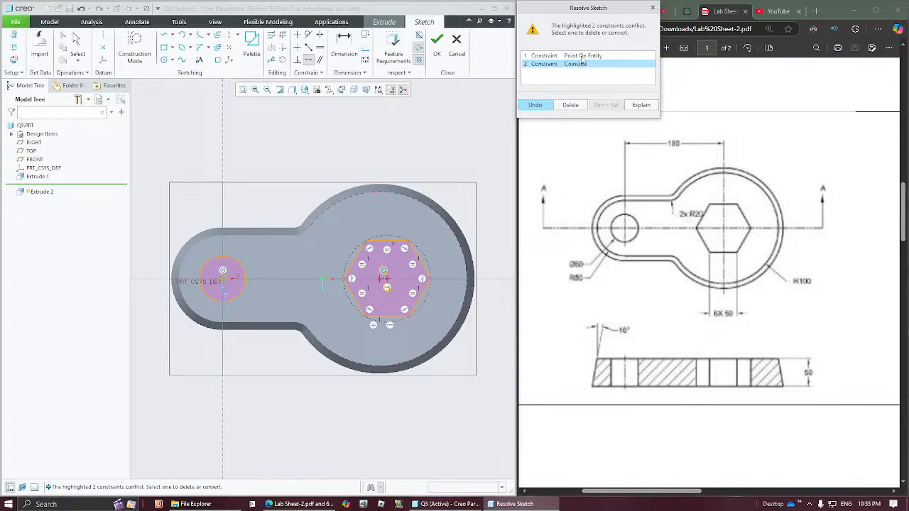
click(582, 57)
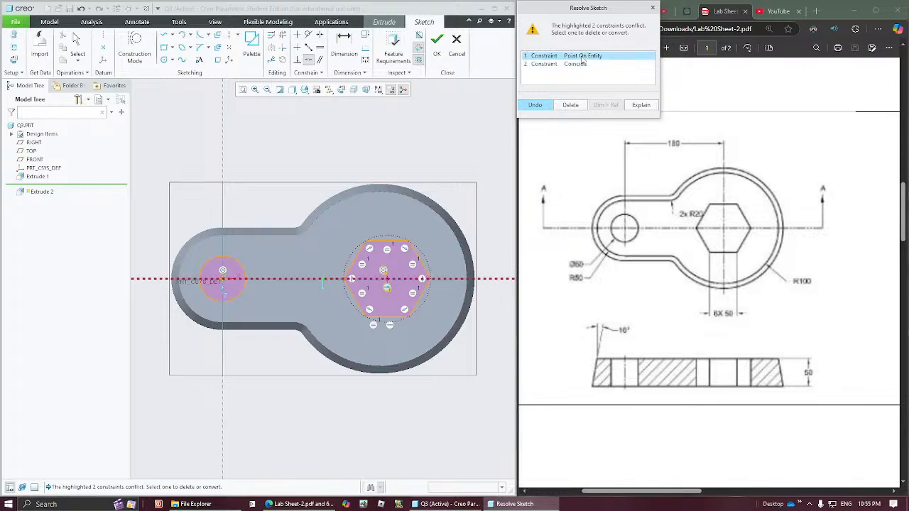
click(571, 106)
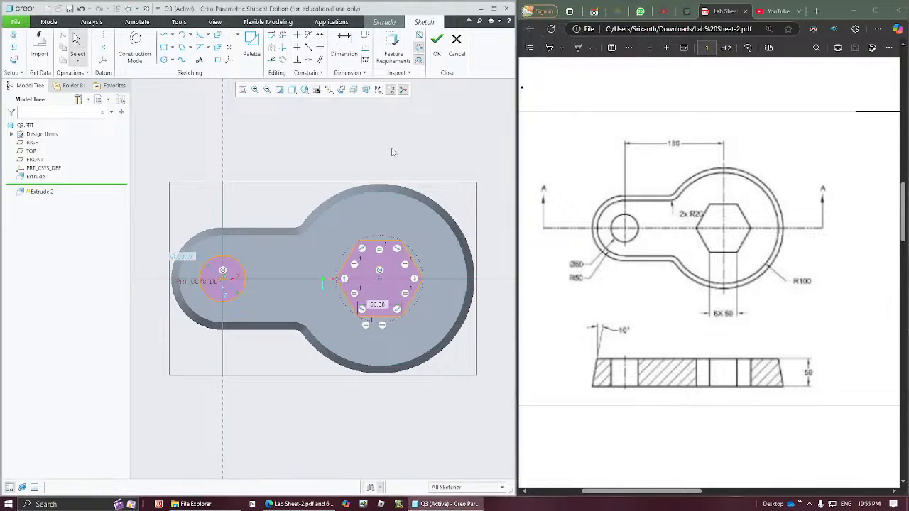
click(381, 282)
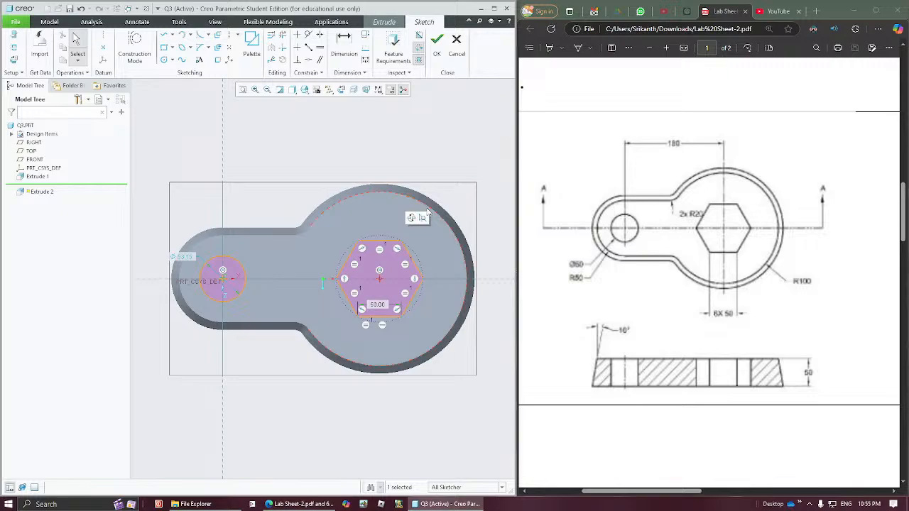
click(437, 141)
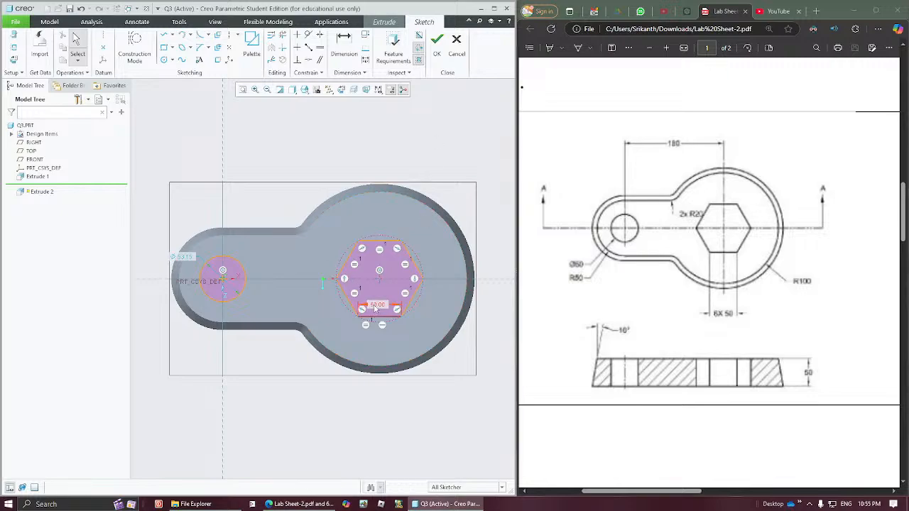
- Move the hexagon's side dimension below the shape, set the small circle's diameter to 50 and finish the sketch
drag(377, 307, 388, 337)
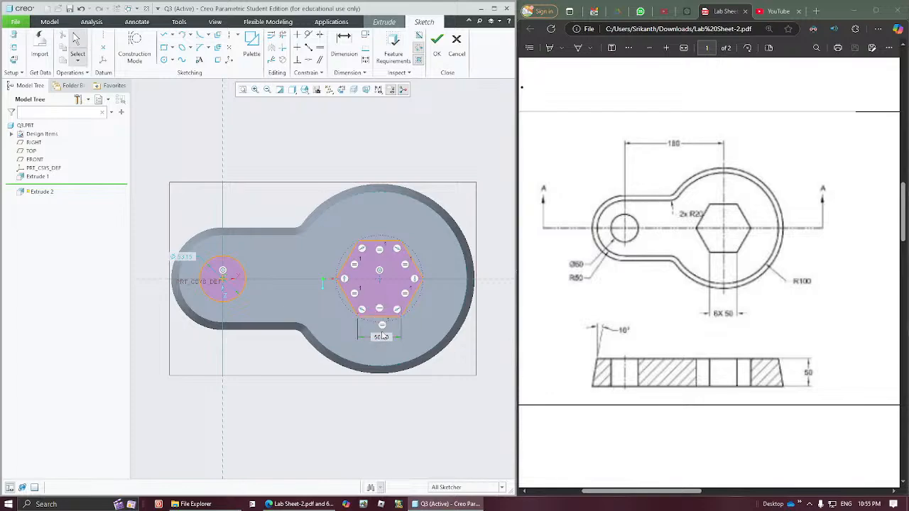
double_click(188, 262)
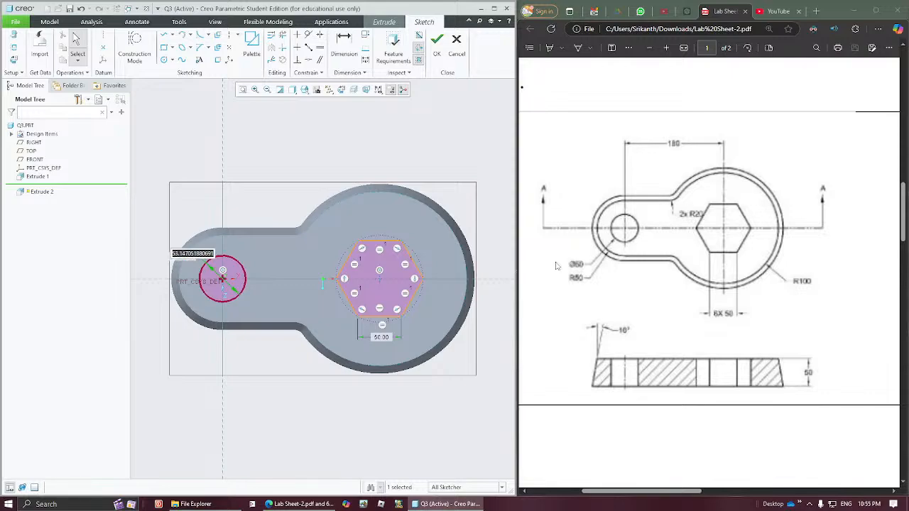
text(50)
key(Return)
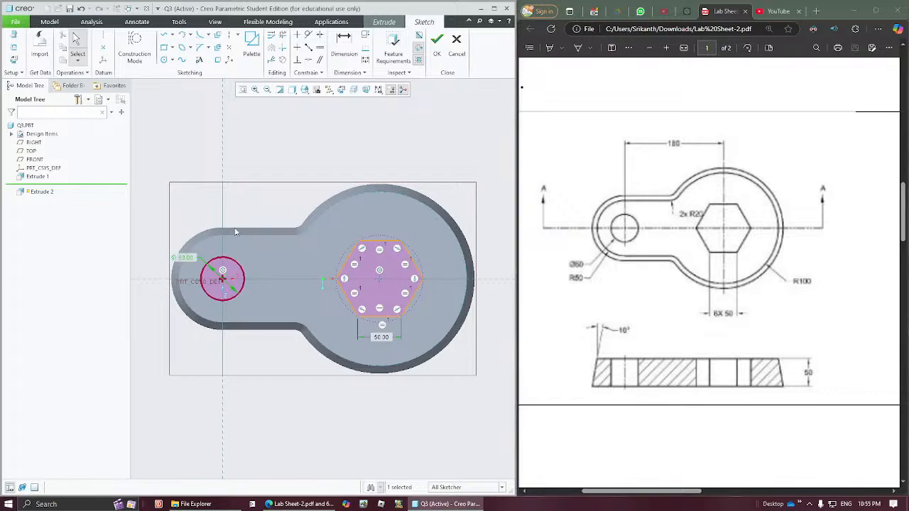
click(275, 186)
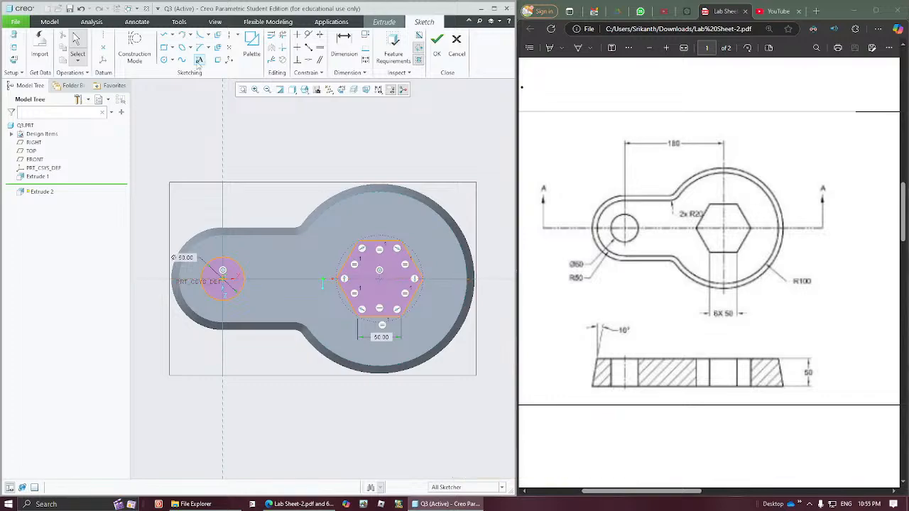
click(436, 44)
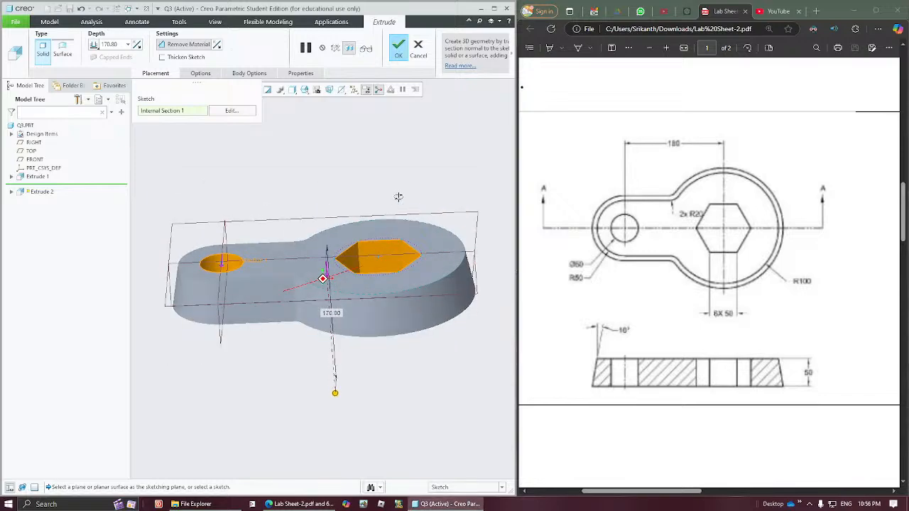
- Try a shallower depth of about 25 for the circle and hexagon cut
middle_drag(358, 257, 347, 293)
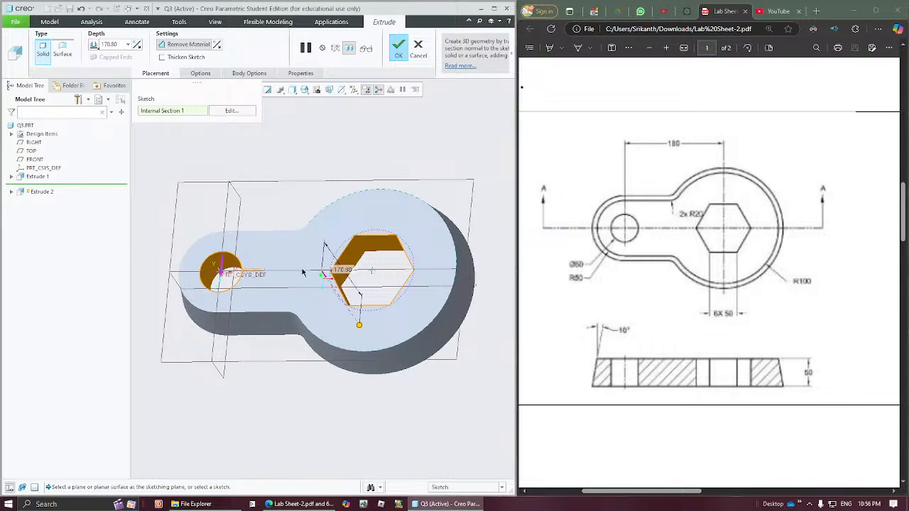
middle_drag(354, 327, 346, 336)
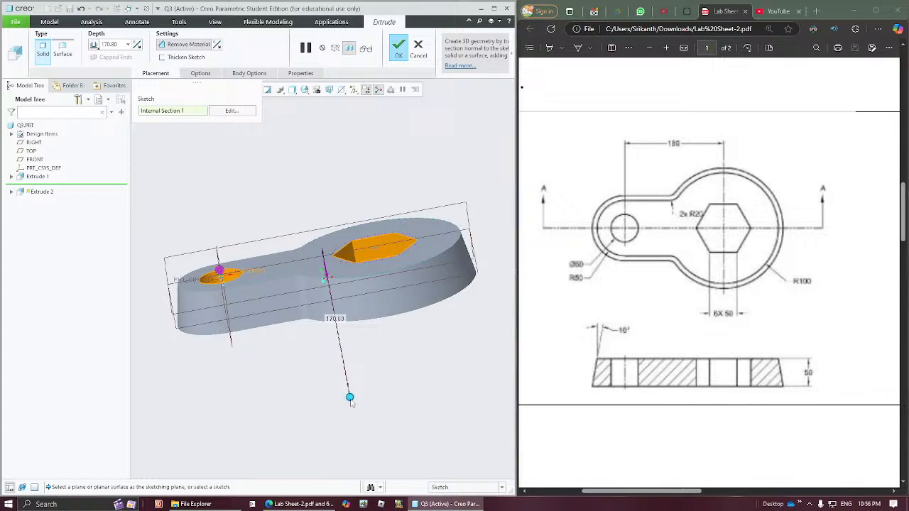
drag(349, 397, 333, 292)
middle_drag(336, 291, 362, 288)
middle_drag(369, 247, 373, 278)
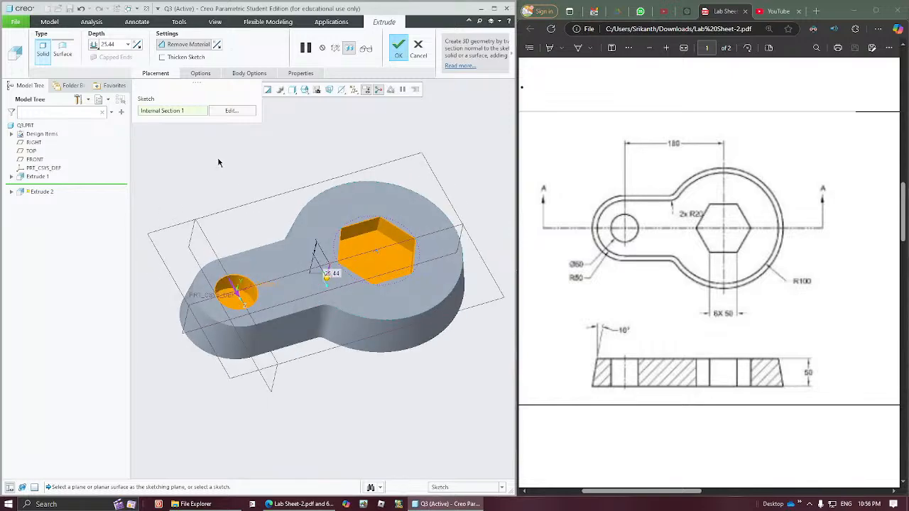
- Set the circle and hexagon cut's depth to Through All, after trying To Next, and complete the feature
click(95, 45)
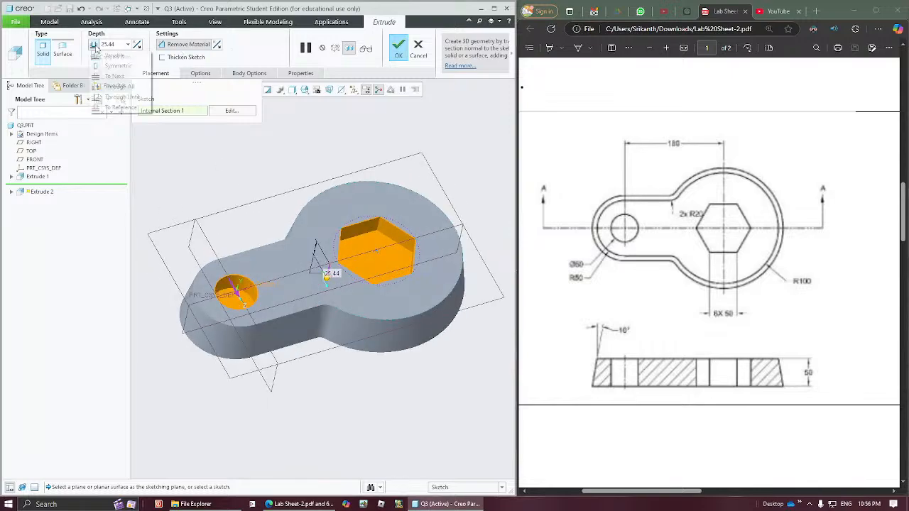
click(112, 76)
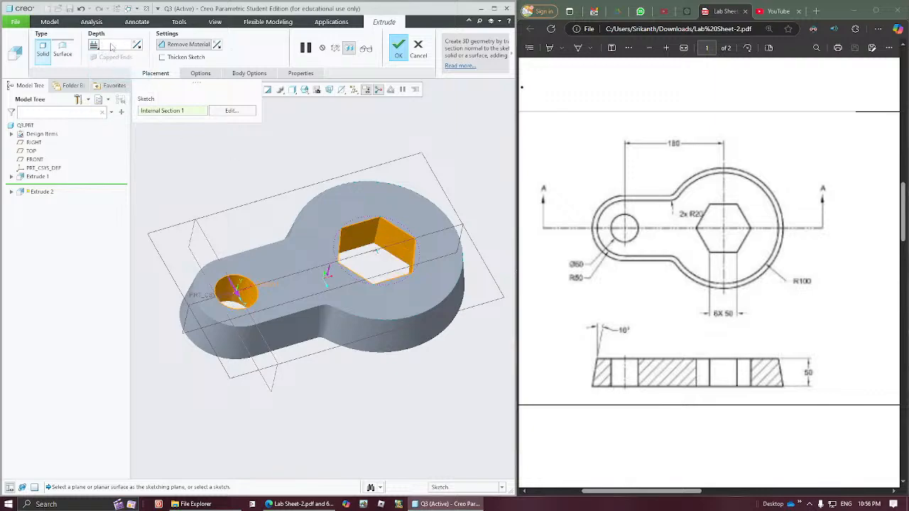
click(95, 44)
click(113, 87)
click(401, 48)
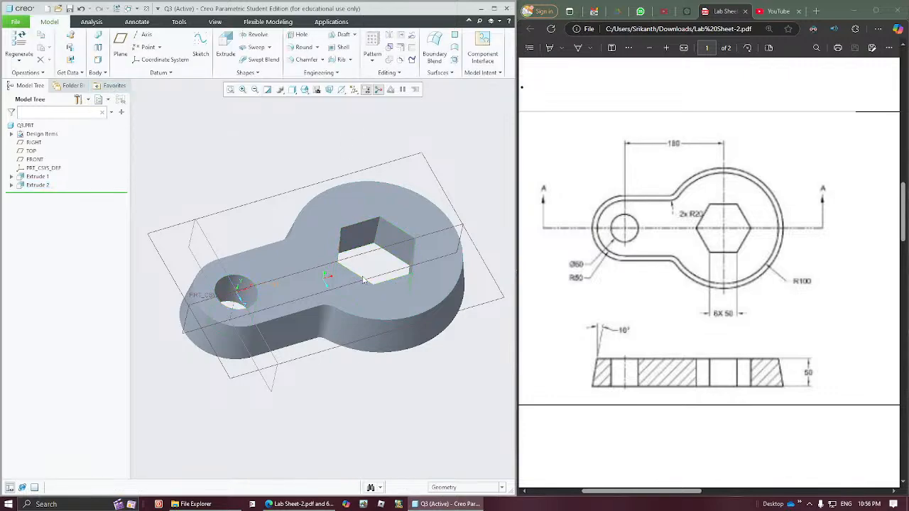
- Open the section sketch of Extrude 2, copy its circle and hexagon, and close the sketch
middle_drag(363, 280, 338, 303)
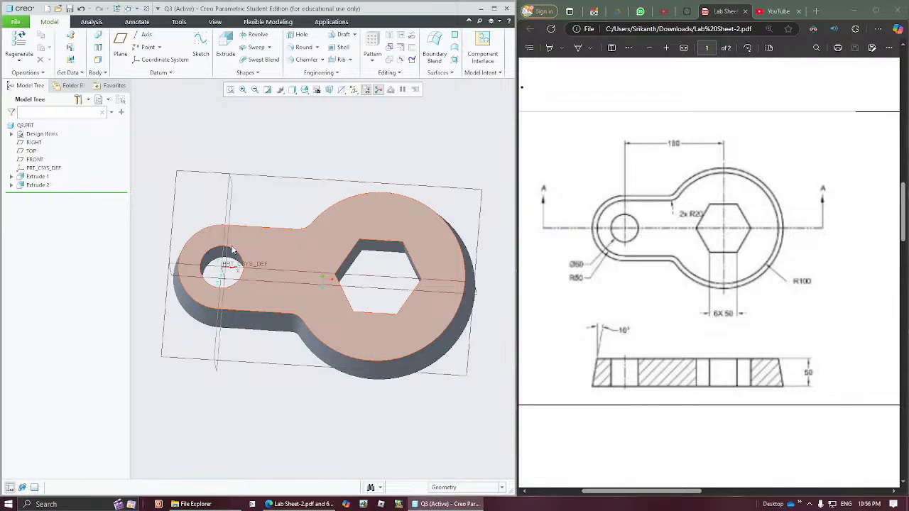
click(13, 186)
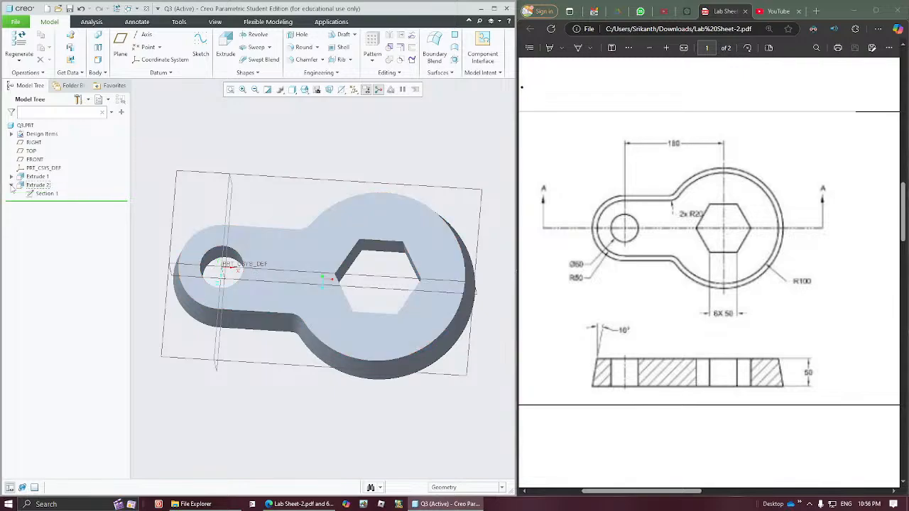
click(45, 194)
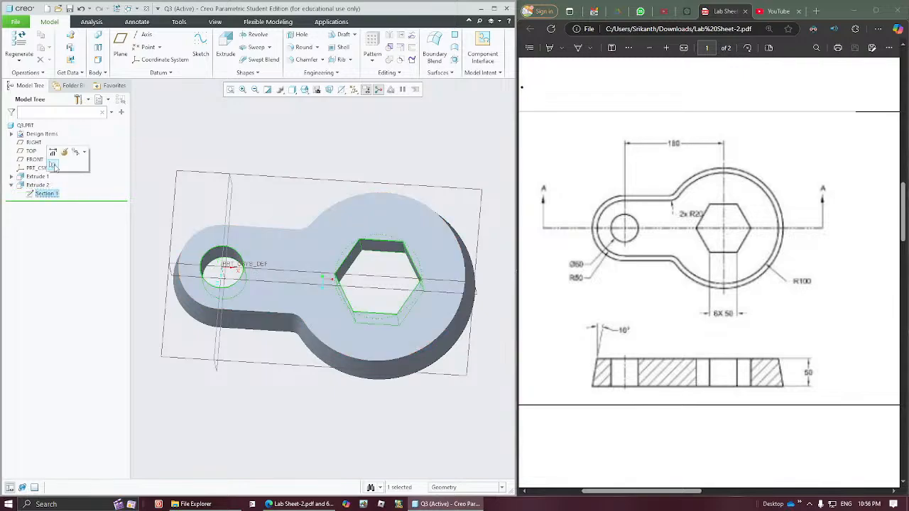
click(61, 151)
middle_drag(383, 288, 277, 283)
drag(148, 160, 419, 376)
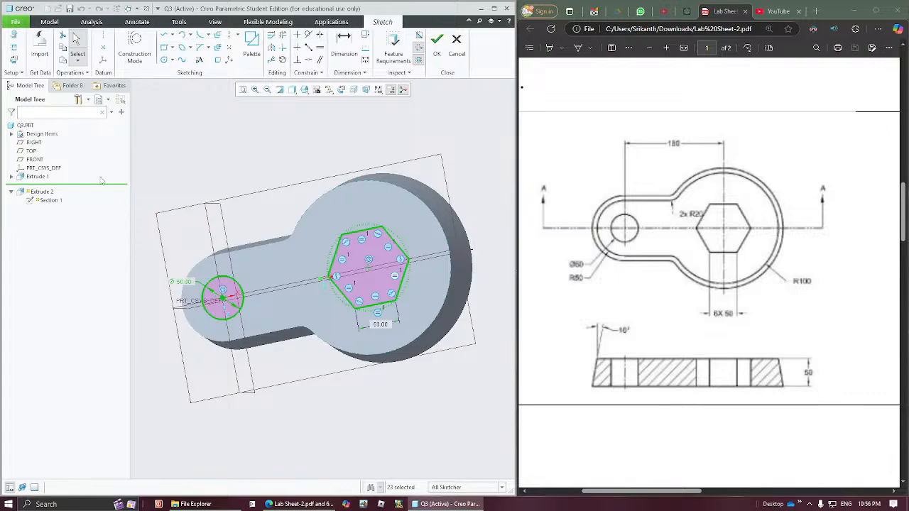
click(437, 39)
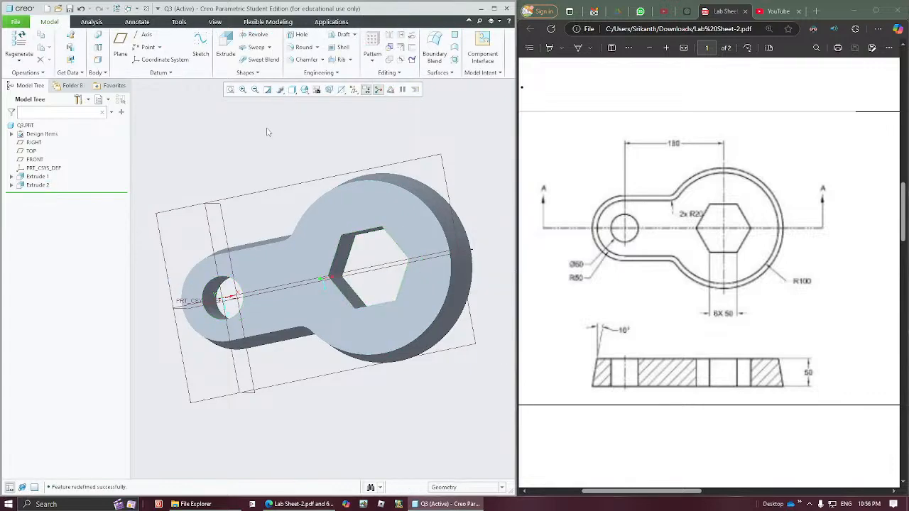
- Move the feature insertion point above Extrude 2 and open the section sketch of Extrude 1 for editing
drag(73, 194, 75, 184)
click(40, 178)
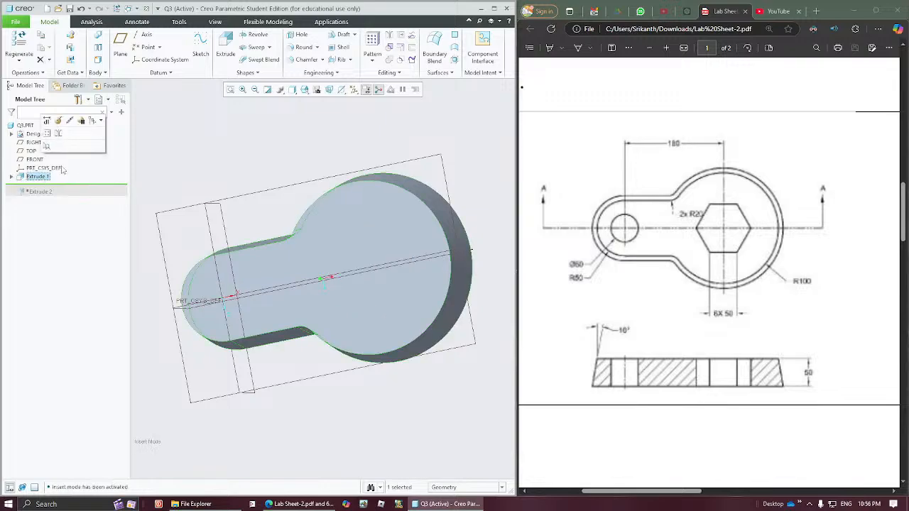
click(174, 164)
click(31, 178)
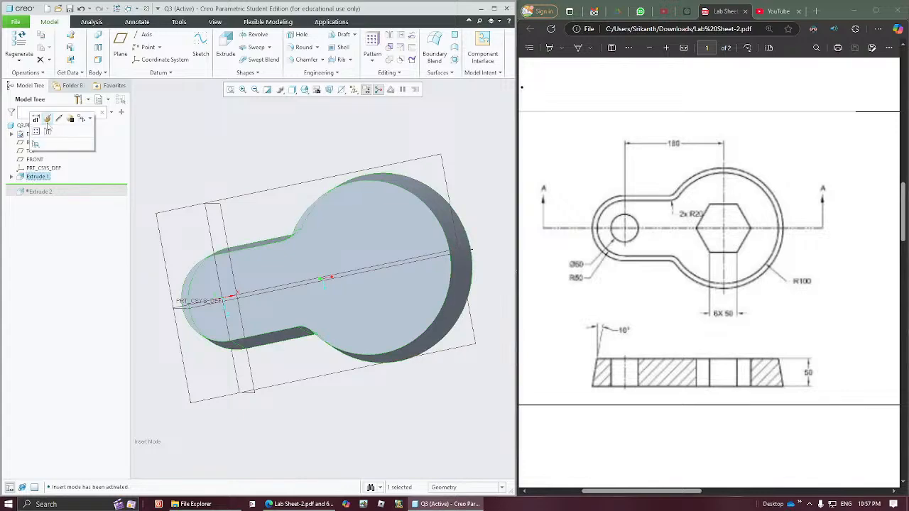
click(49, 125)
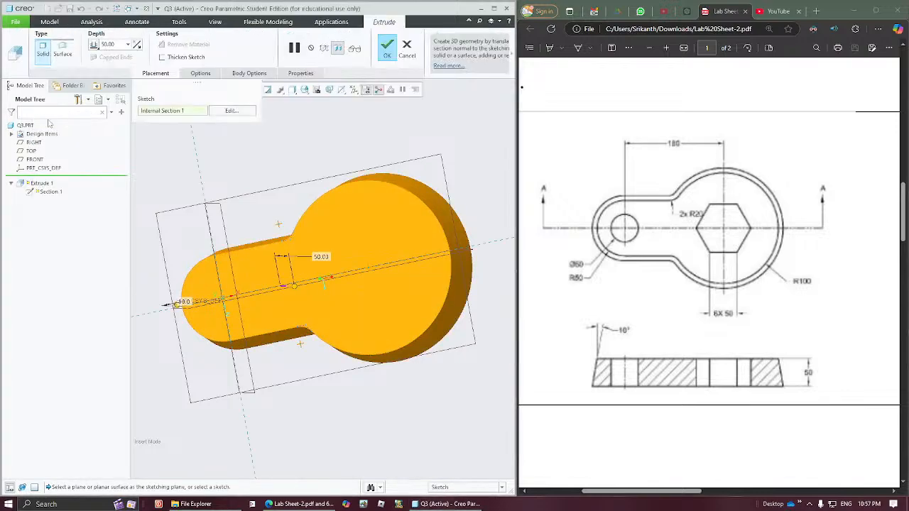
click(232, 112)
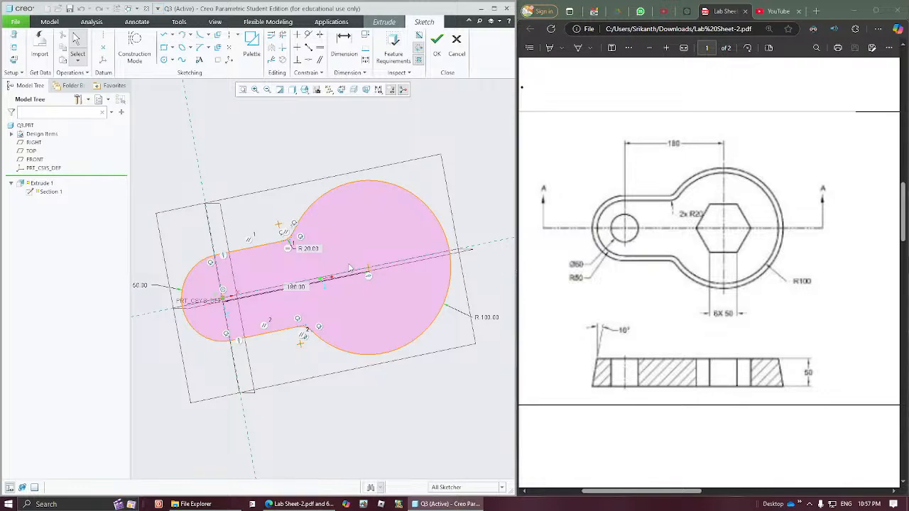
- Paste the copied circle and hexagon into the plate's outline sketch with a scaling factor of 1
click(257, 274)
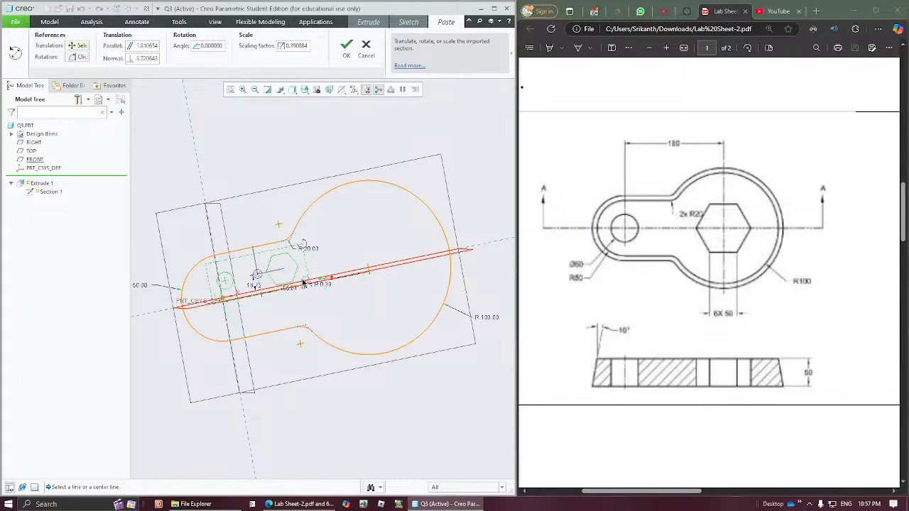
drag(256, 277, 415, 246)
double_click(418, 242)
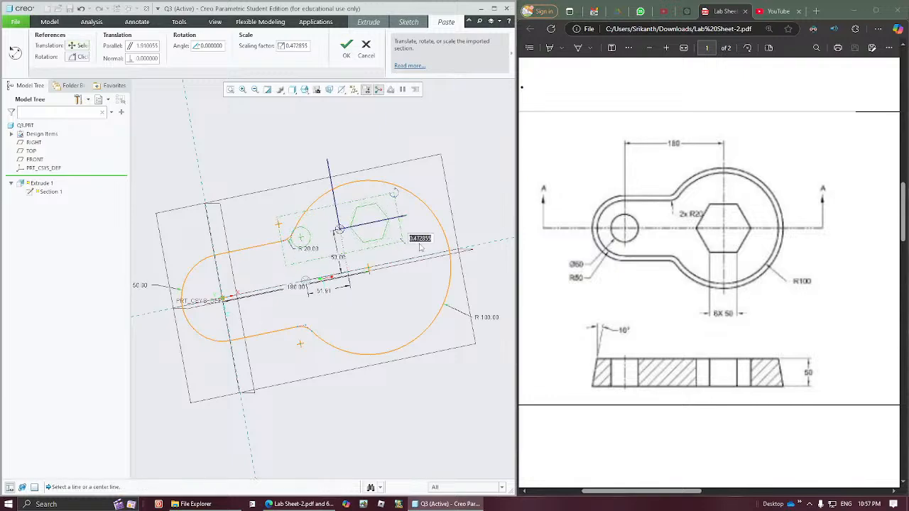
text(1)
key(Return)
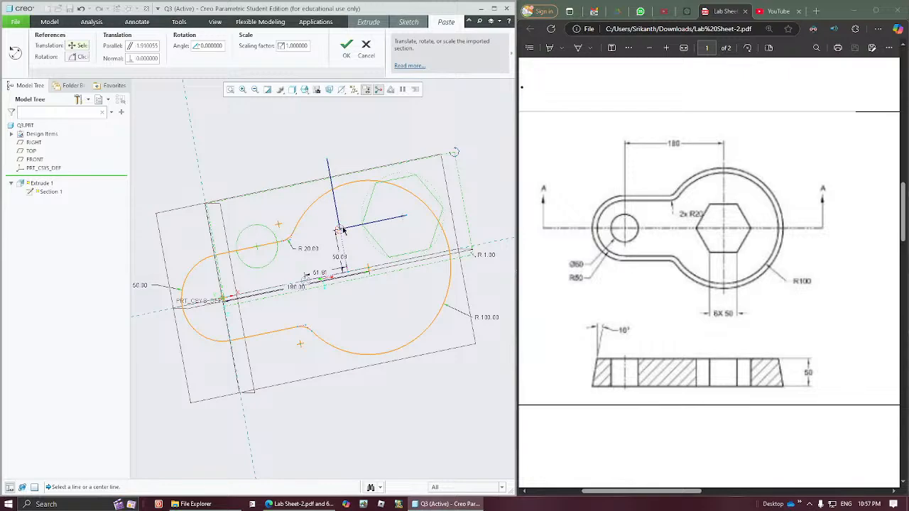
- Place the pasted circle's centre on the small rounded end's centre, then complete the sketch and the tapered extrude
drag(341, 228, 222, 298)
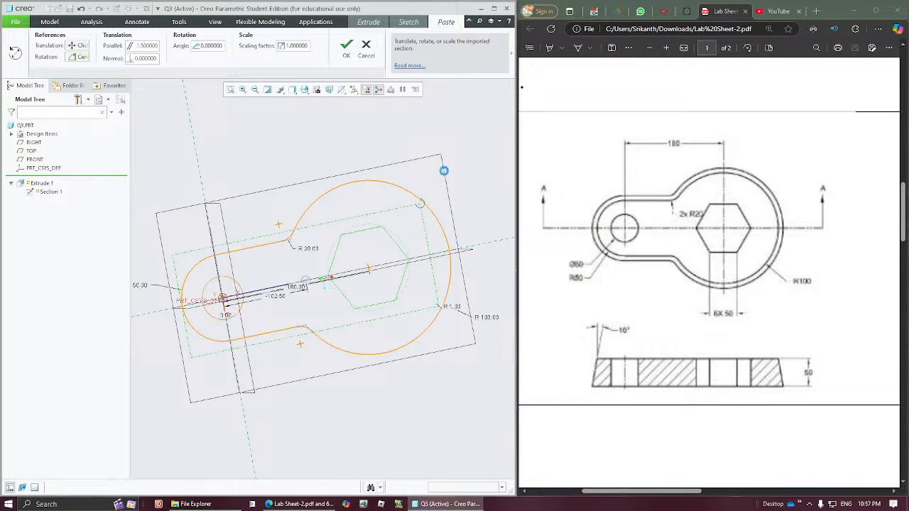
middle_click(445, 175)
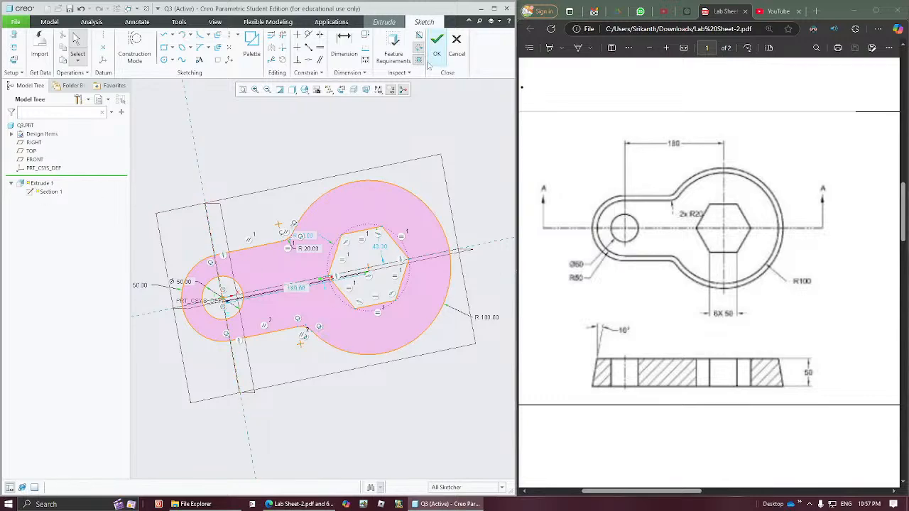
click(437, 43)
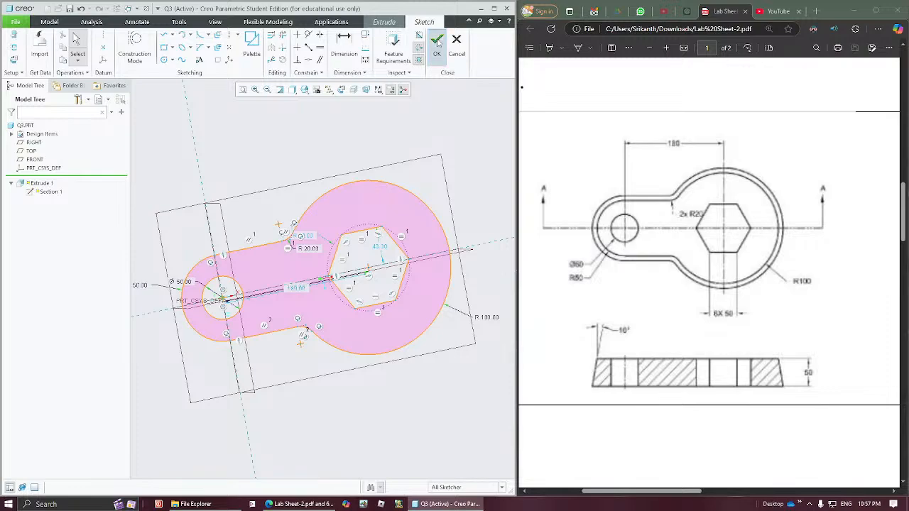
middle_click(343, 138)
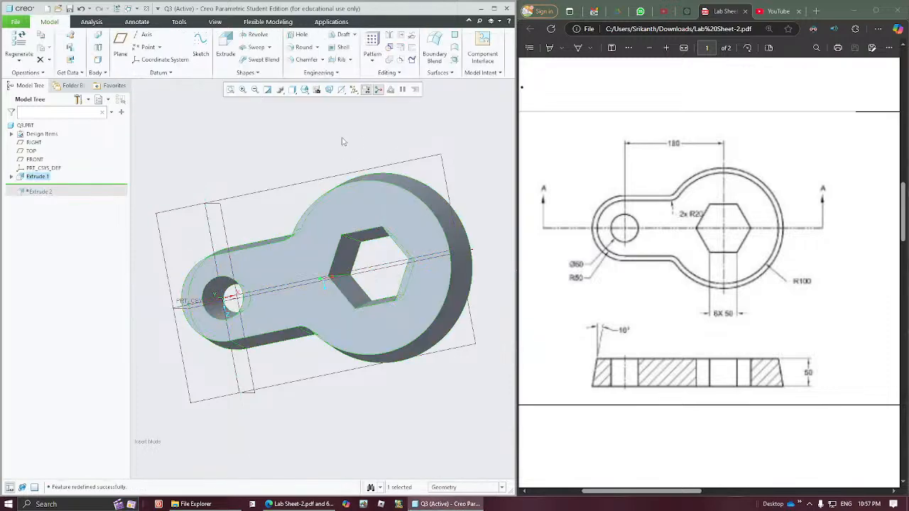
- Orient the model to the TOP view and examine the tapered walls of the hexagonal hole
click(304, 89)
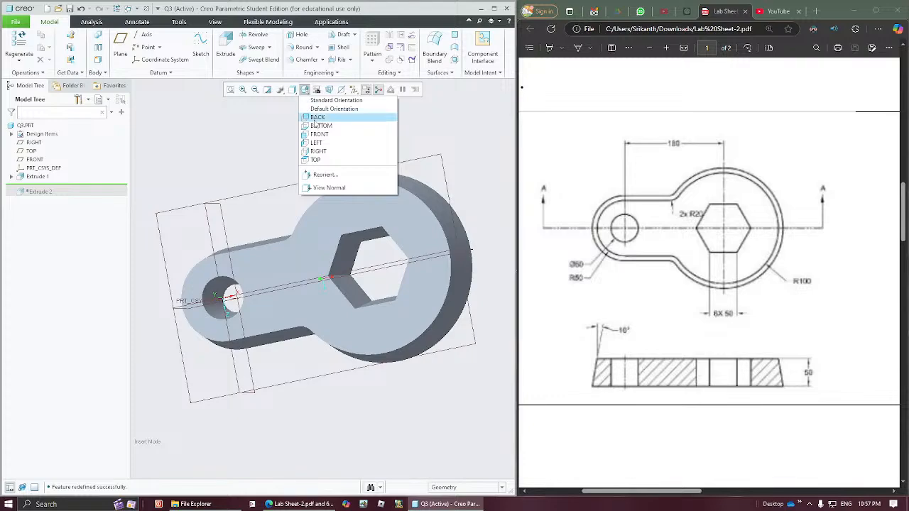
click(316, 160)
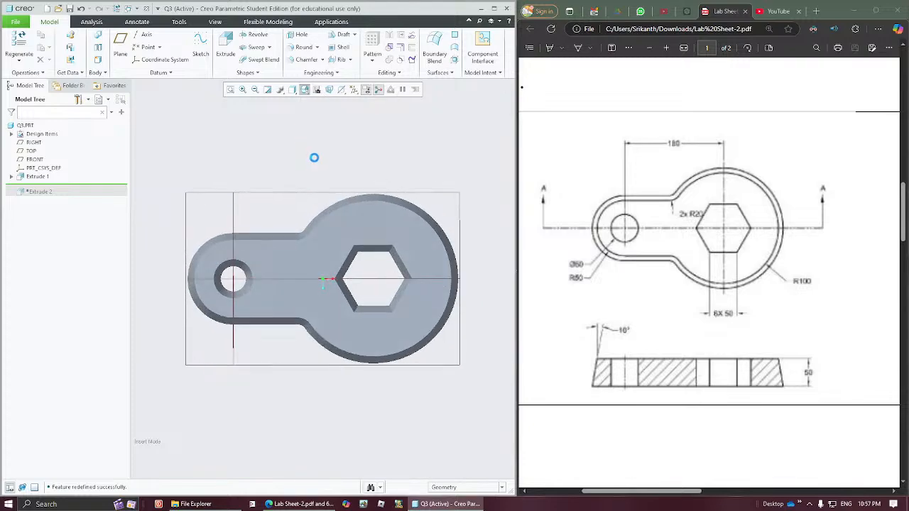
click(377, 254)
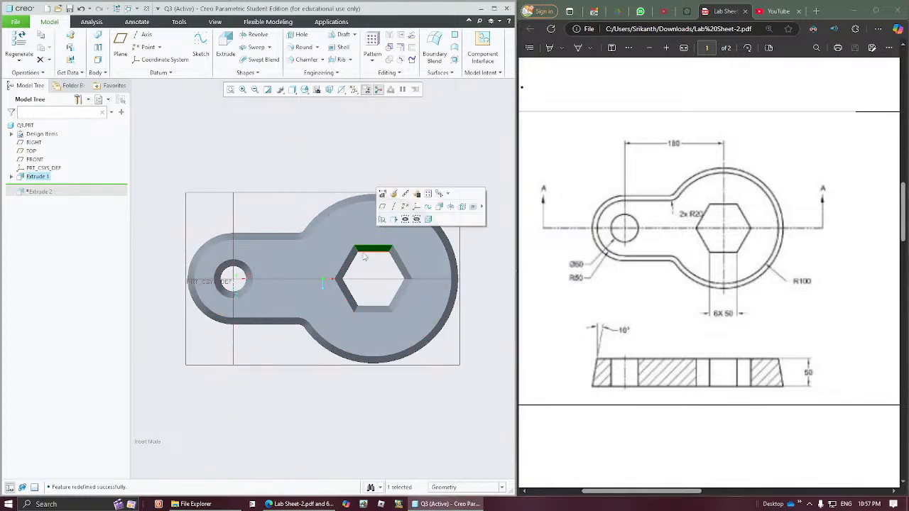
middle_drag(401, 267, 376, 184)
click(377, 169)
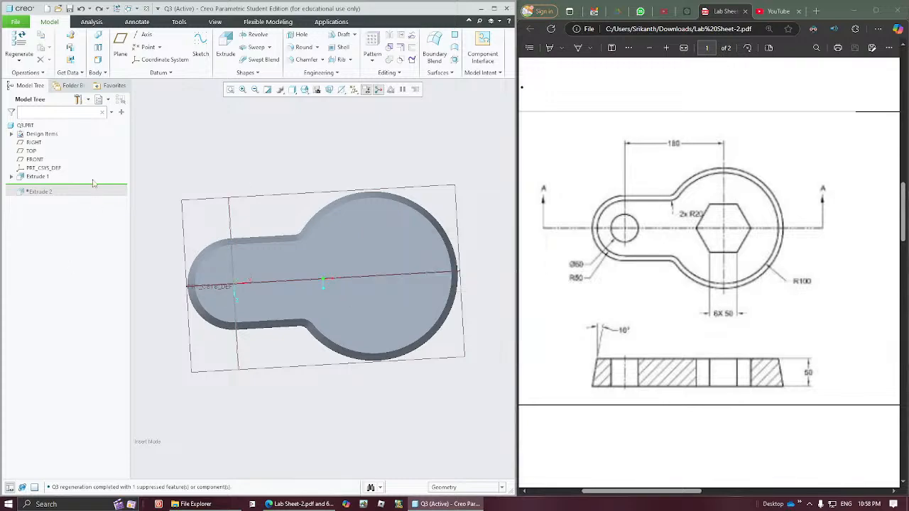
- Move the feature insertion point below Extrude 2, then review that cut's depth and taper options and accept the feature
drag(91, 188, 85, 197)
click(37, 185)
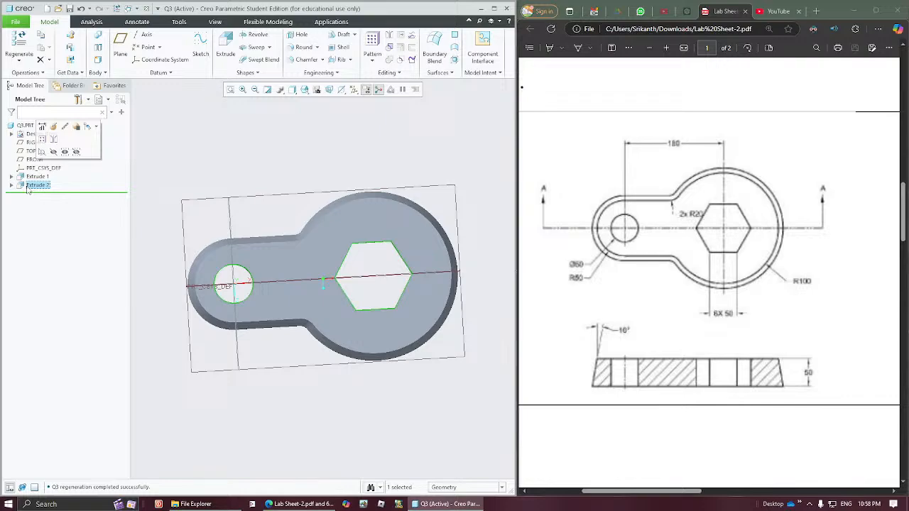
right_click(29, 188)
click(41, 147)
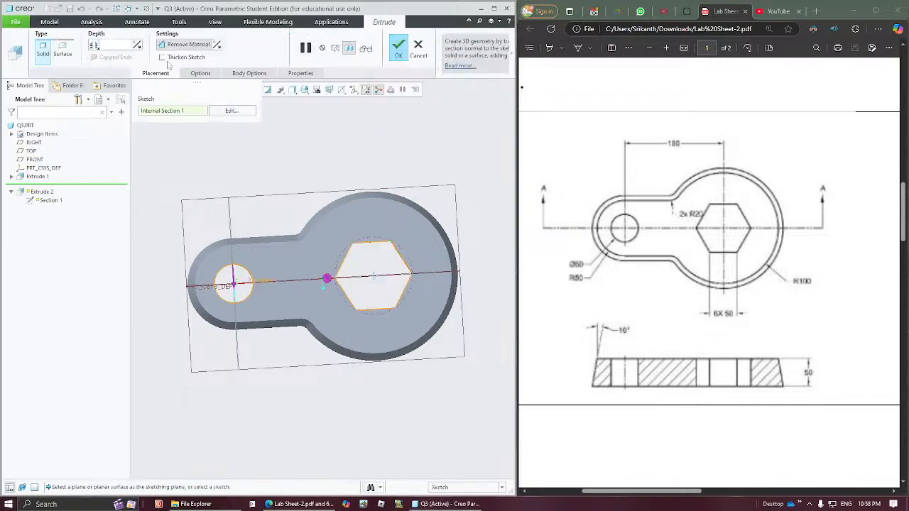
click(195, 74)
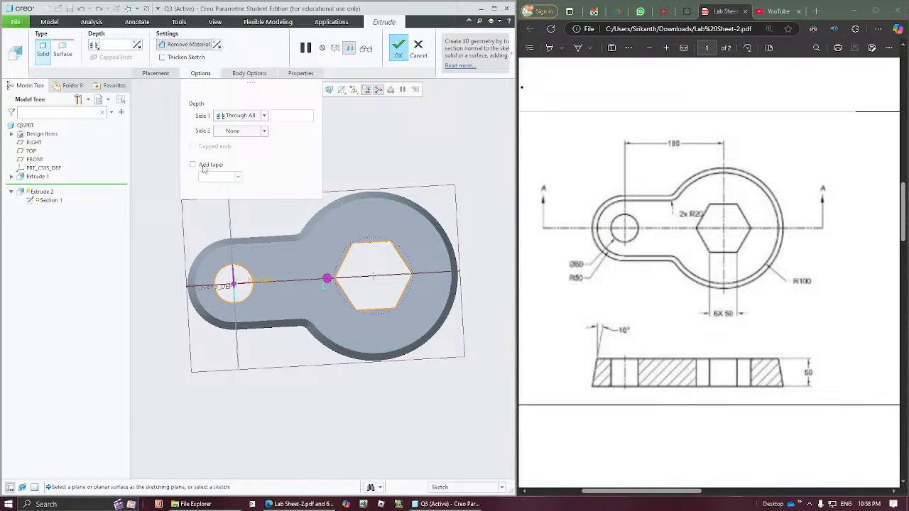
click(405, 55)
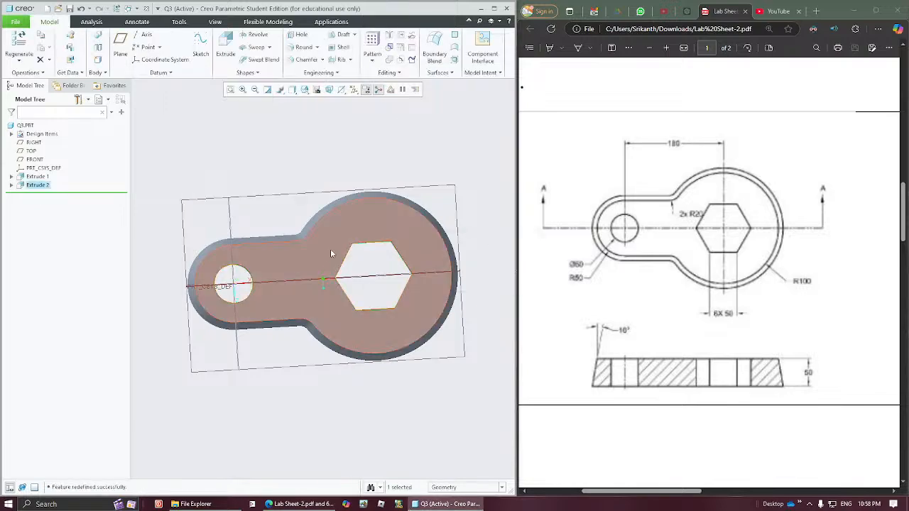